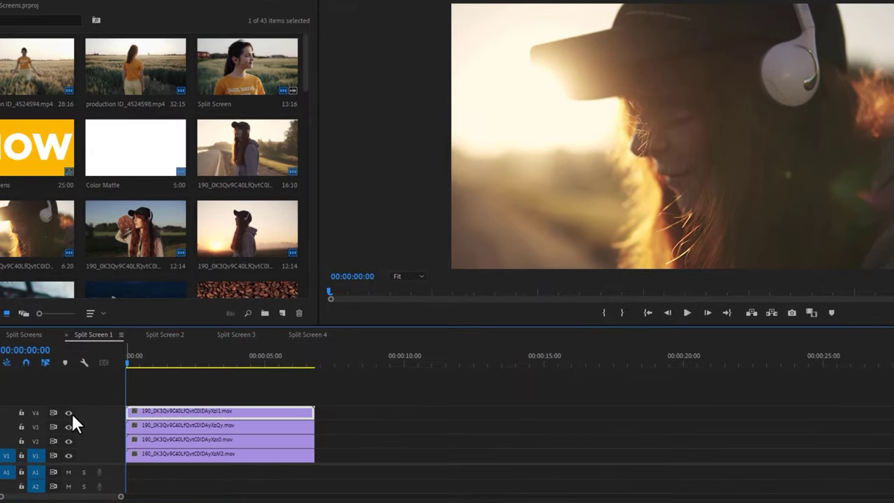
Hide and re-show tracks V4, V3 and V2 to check each stacked clip
left_click(89, 393)
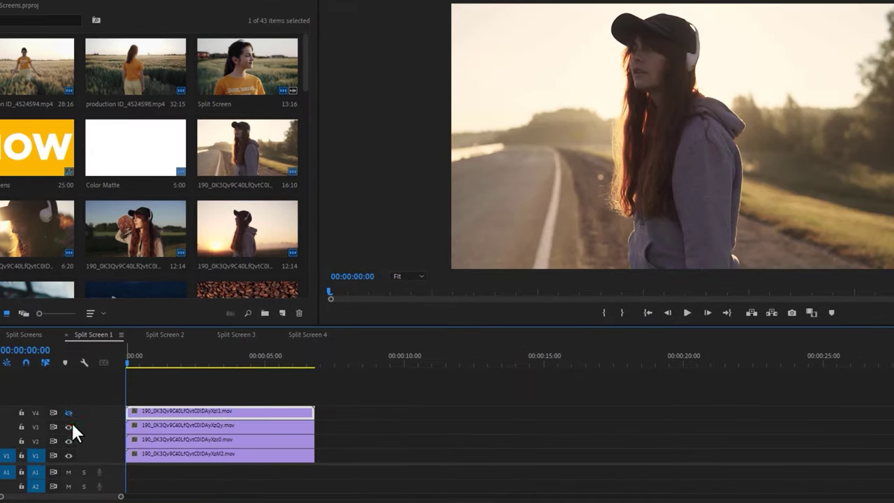
left_click(69, 427)
left_click(69, 440)
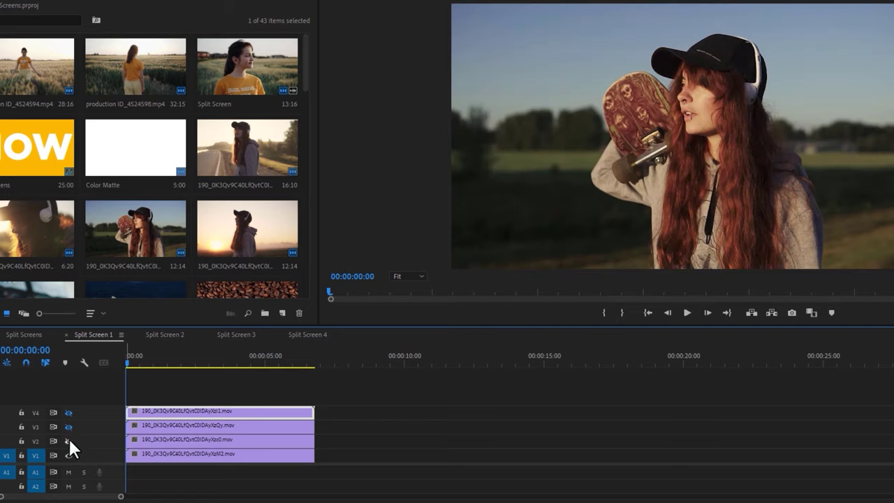
left_click(69, 441)
left_click(68, 427)
left_click(69, 412)
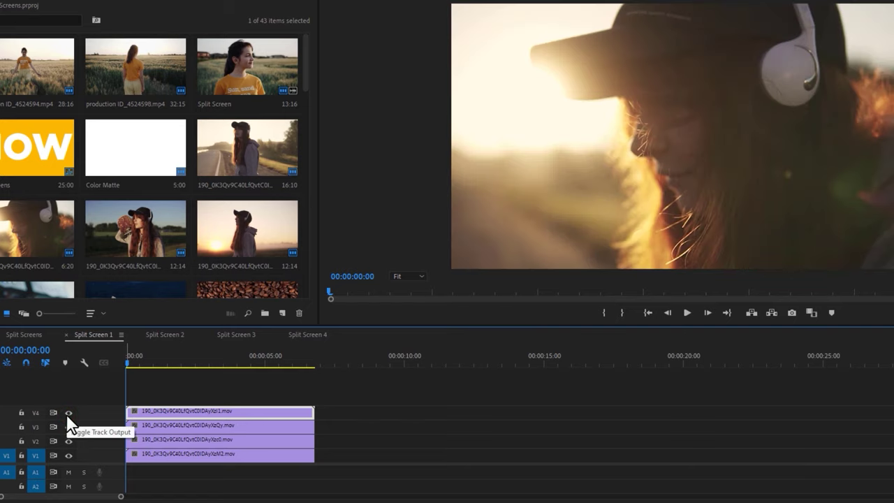
Set the V4 and V3 clips' Motion Scale to 50
left_click(205, 410)
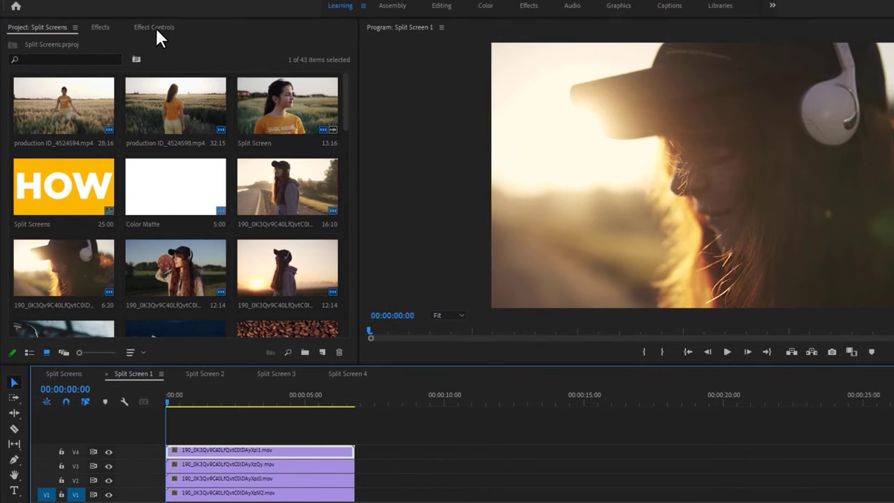
left_click(154, 27)
left_click(104, 98)
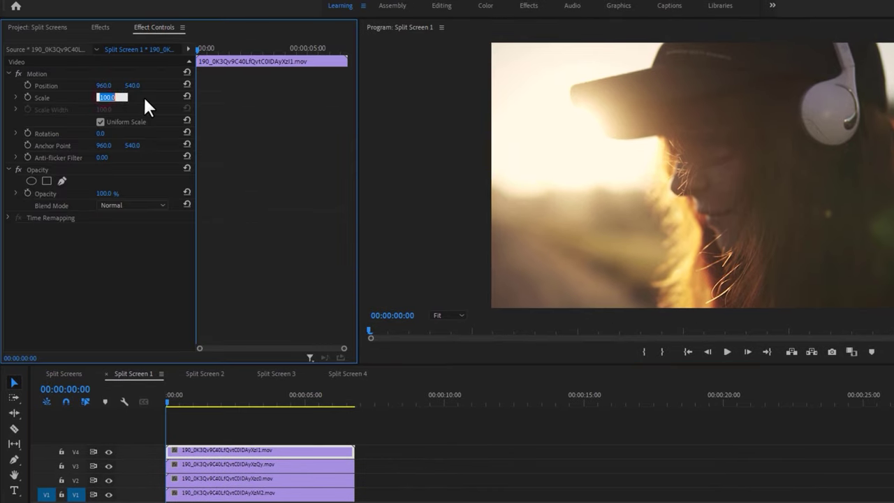
type("50")
key("Return")
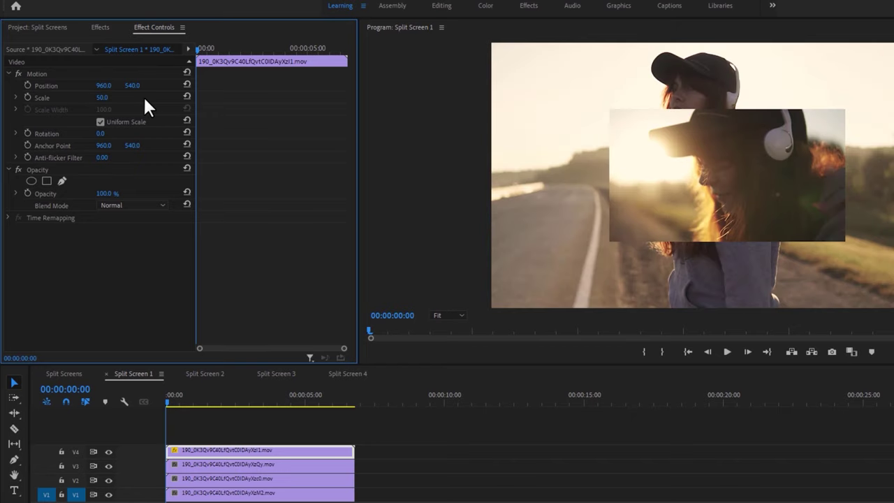
left_click(223, 462)
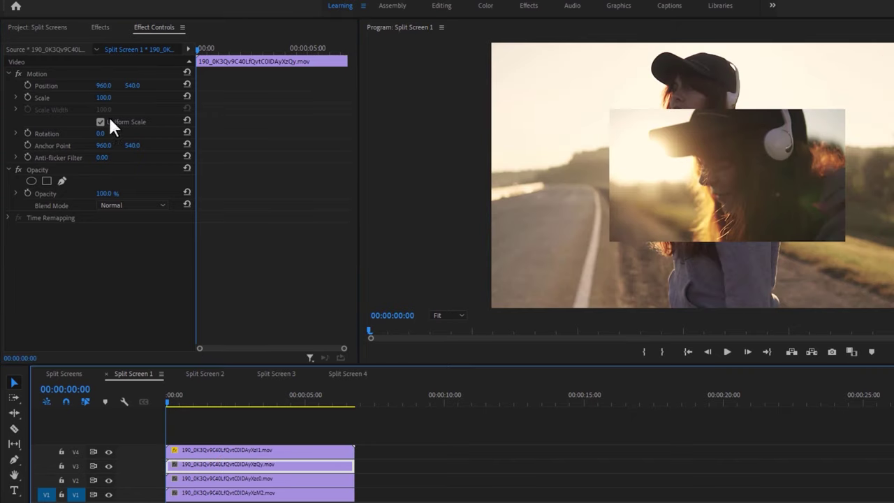
left_click(105, 98)
type("50")
key("Return")
Set the V2 and V1 clips' Motion Scale to 50
left_click(244, 478)
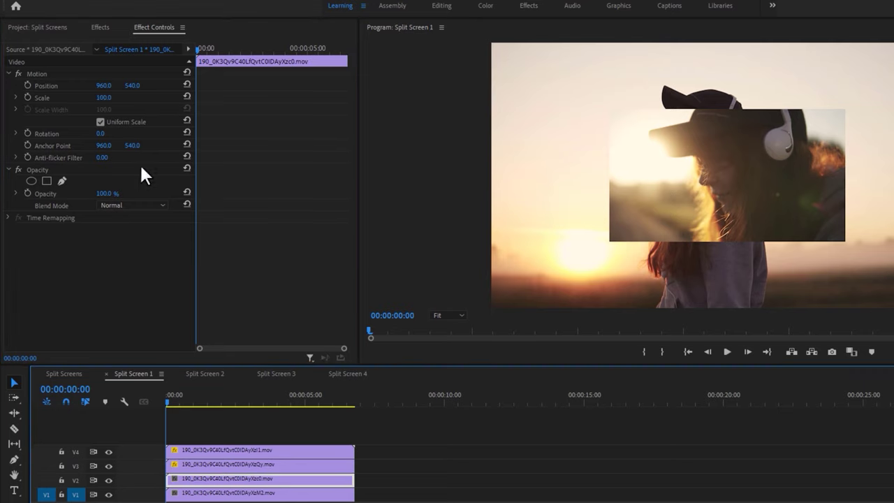
left_click(106, 97)
type("50")
key("Return")
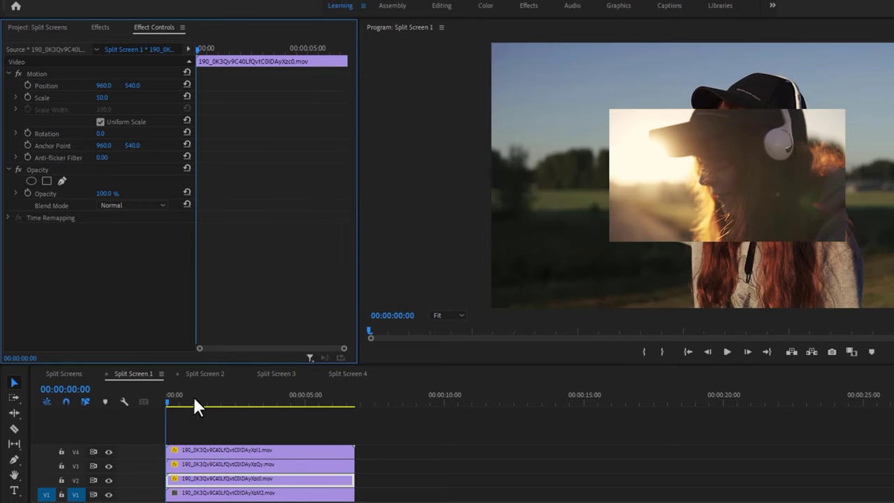
left_click(217, 492)
left_click(106, 99)
type("50")
key("Return")
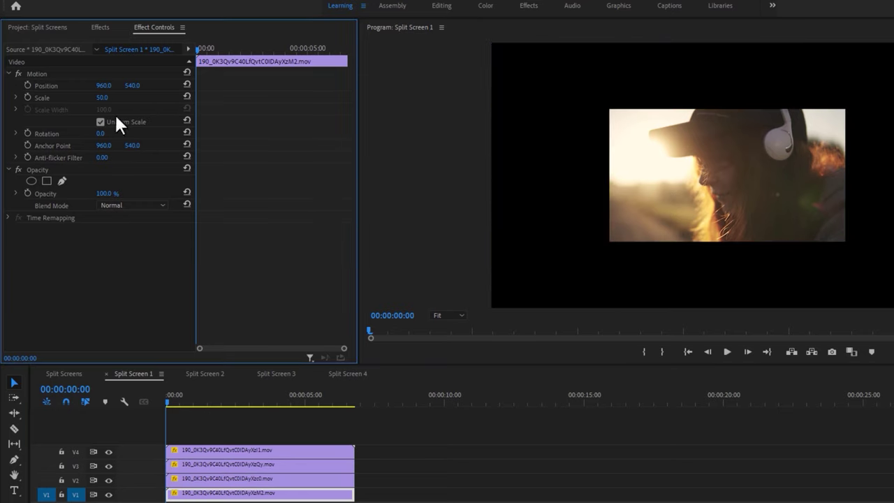
left_click(236, 451)
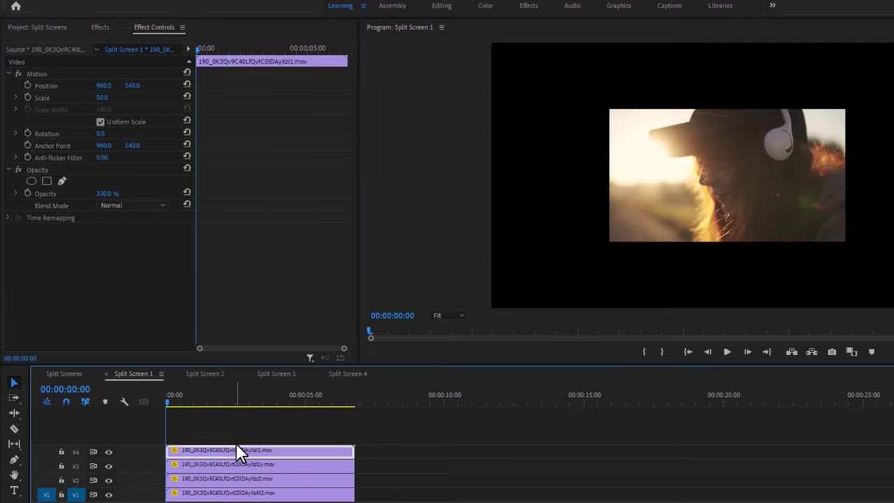
Position the V4 clip at 480/270 (top-left) and V3 at 480/810 (bottom-left)
left_click_drag(105, 86, 17, 86)
left_click_drag(109, 86, 93, 86)
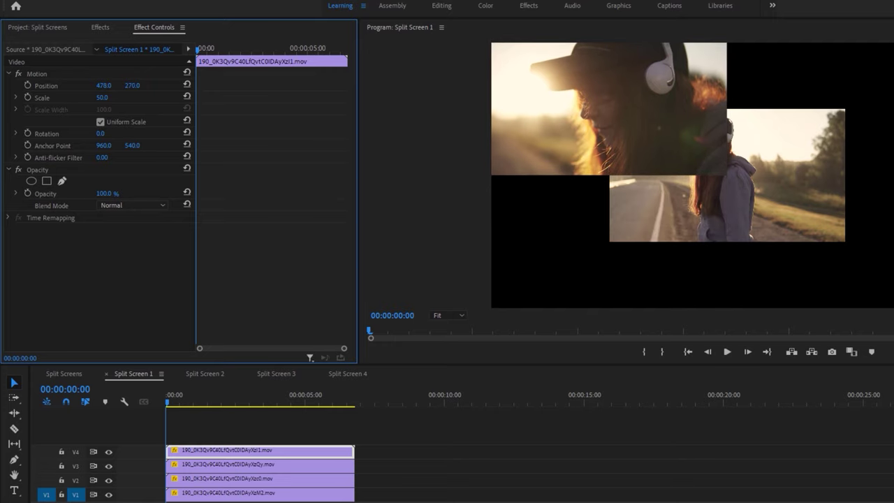
left_click(222, 462)
left_click_drag(106, 86, 325, 86)
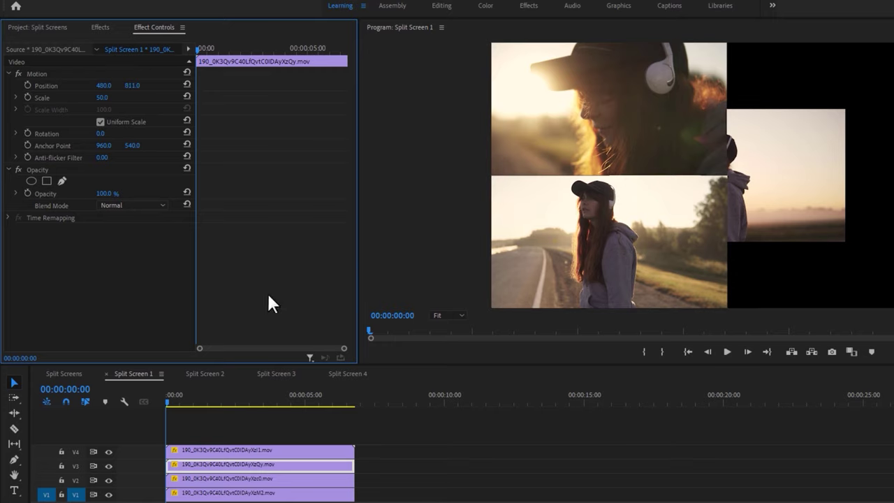
Position the V2 clip at 1440/270 (top-right) and V1 at 1440/810 (bottom-right)
left_click(277, 479)
left_click_drag(89, 85, 423, 85)
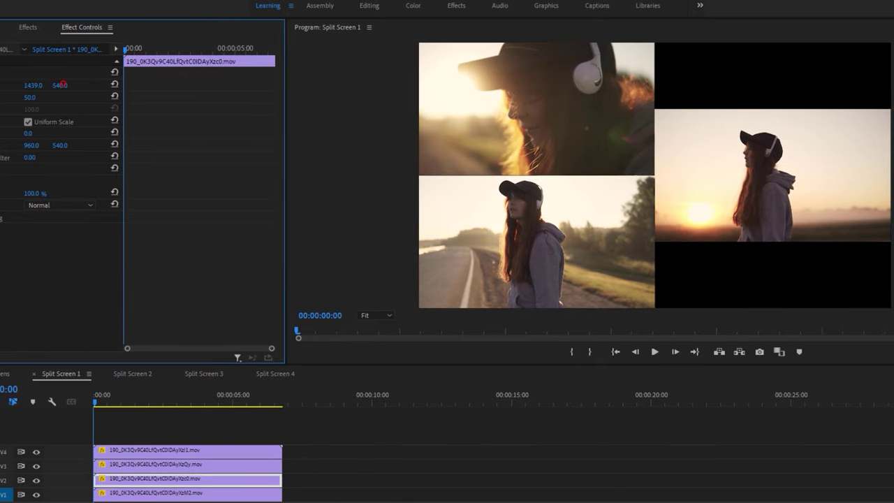
left_click_drag(60, 85, 3, 85)
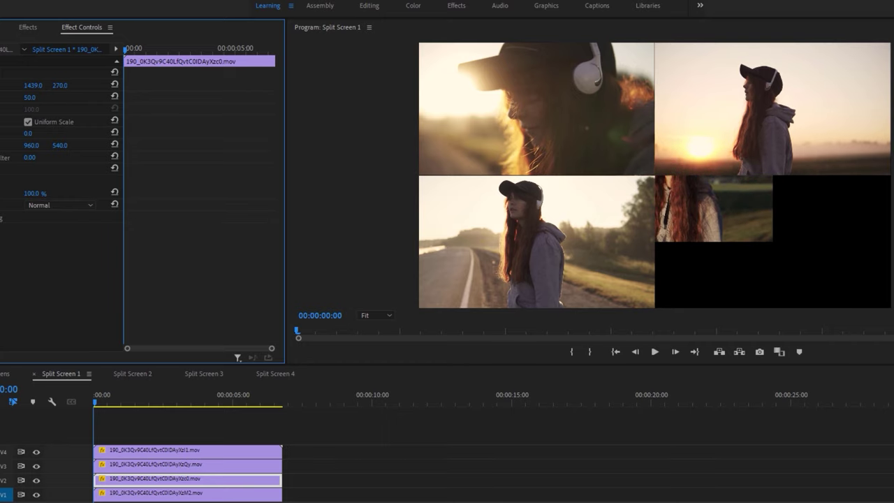
left_click(147, 492)
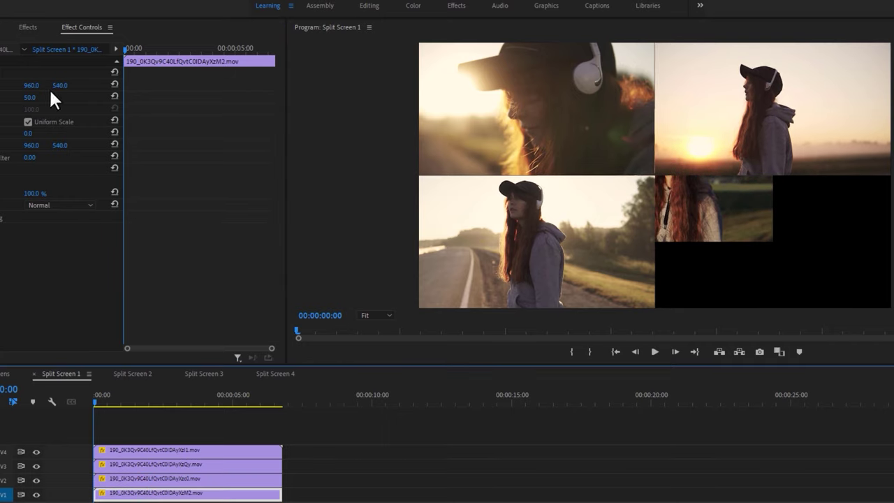
left_click_drag(60, 85, 116, 85)
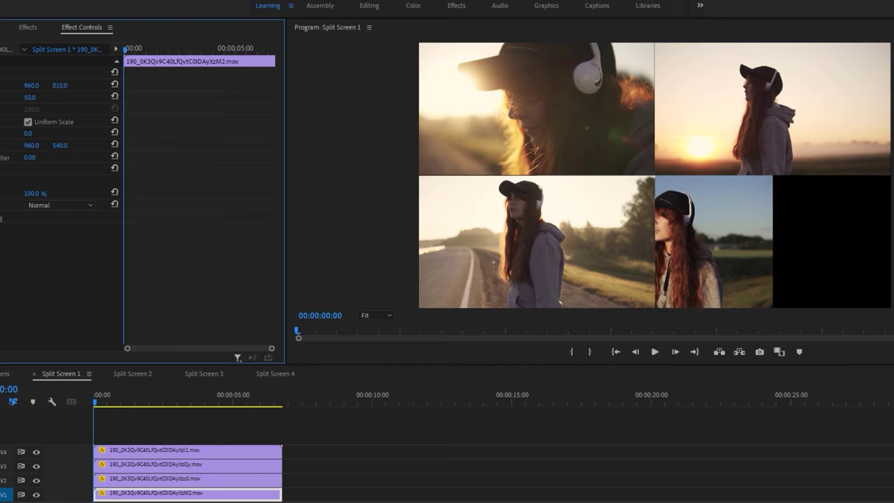
left_click_drag(33, 85, 88, 86)
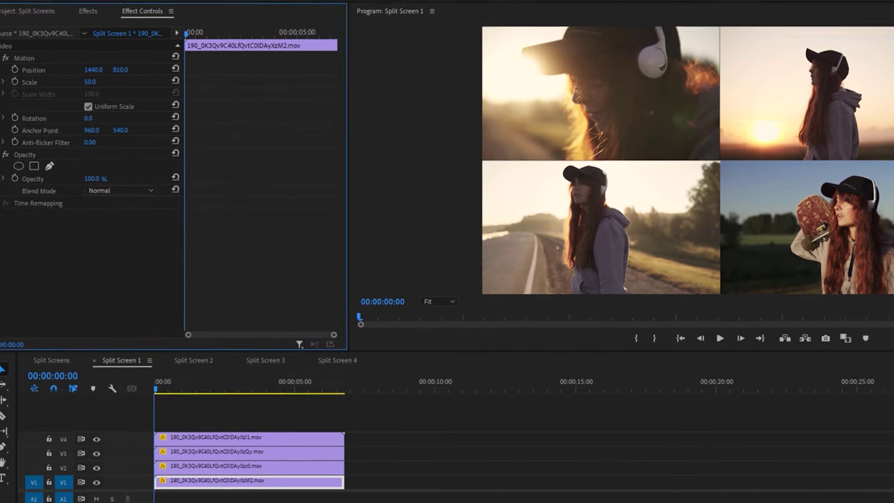
left_click(14, 446)
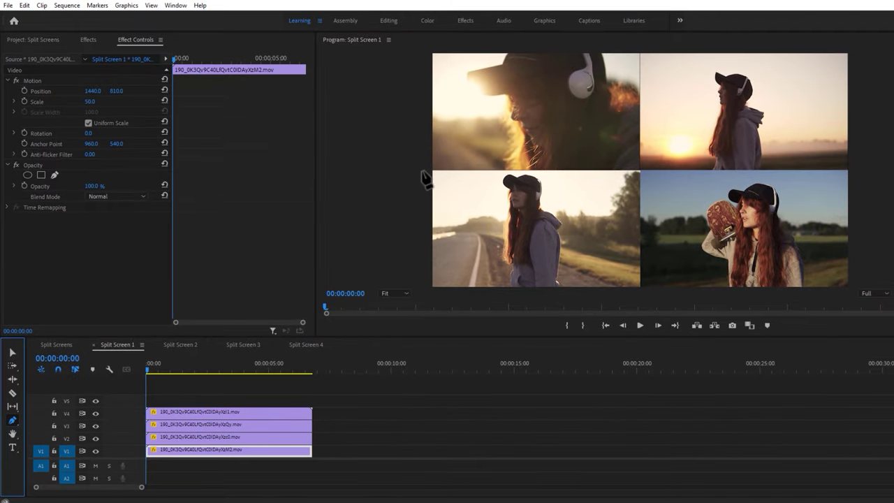
Draw a pen line across the frame's middle with fill off and a white 15-width stroke
left_click(421, 170)
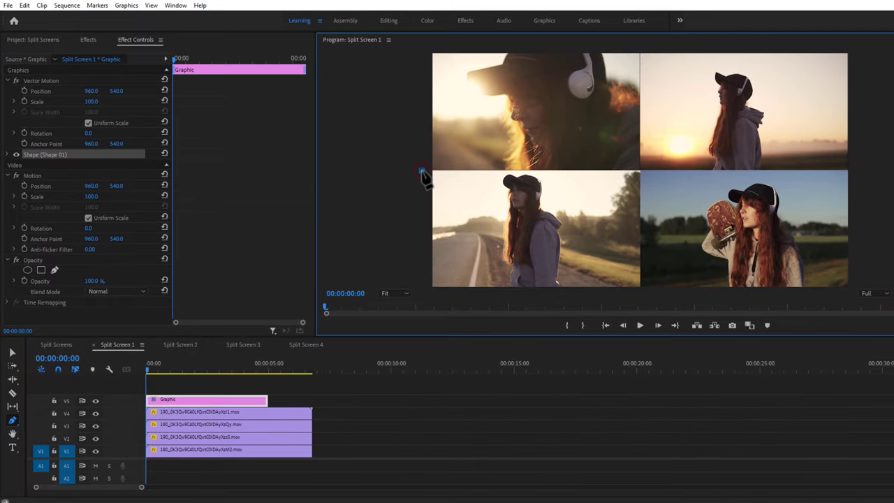
left_click(856, 170)
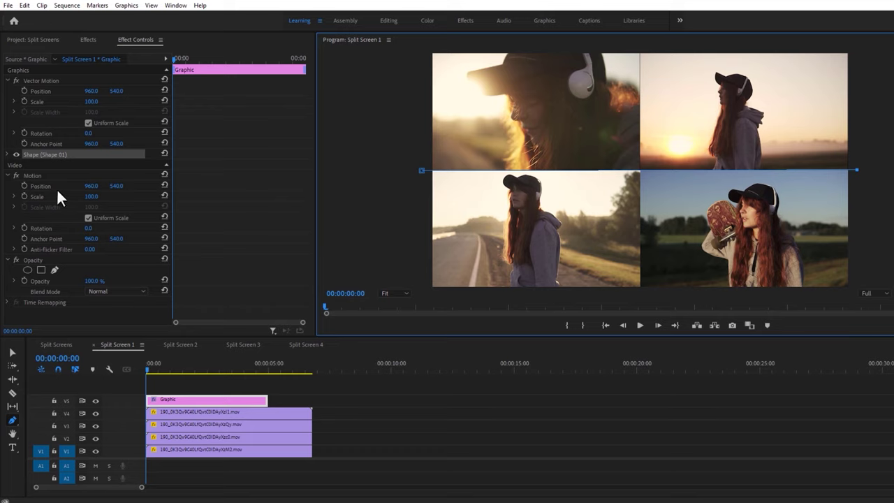
left_click(7, 154)
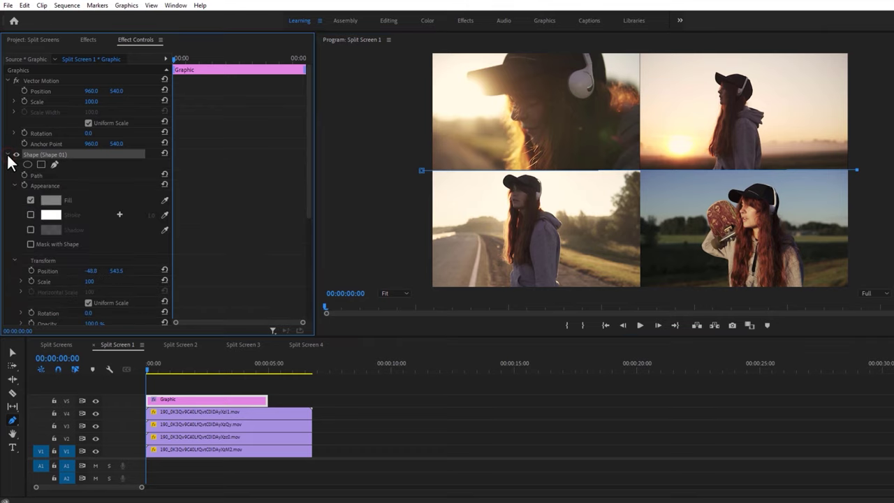
left_click(31, 201)
left_click(28, 215)
left_click(151, 216)
type("15")
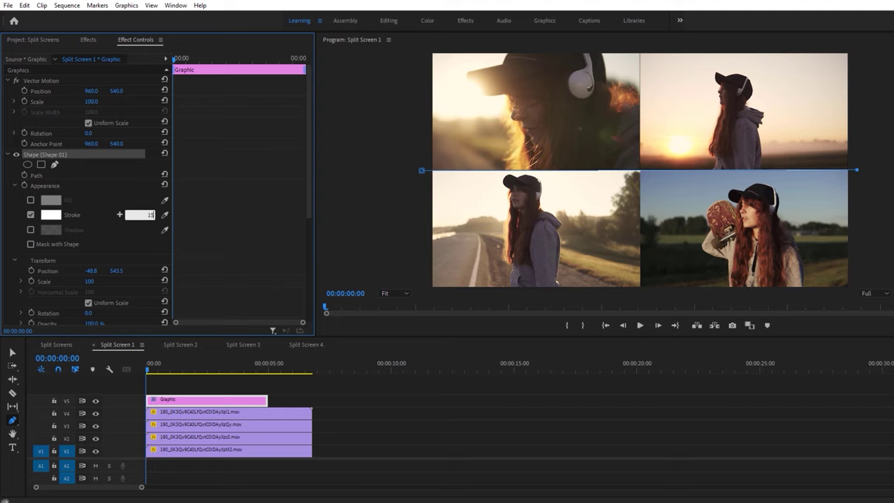
key("Return")
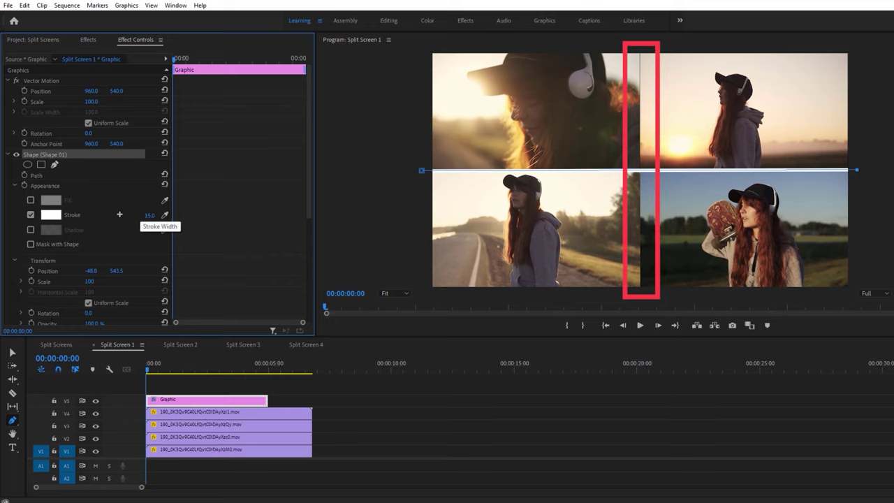
At 25% monitor zoom, extend the divider path into a vertical line down the frame's middle
left_click(398, 295)
left_click(398, 329)
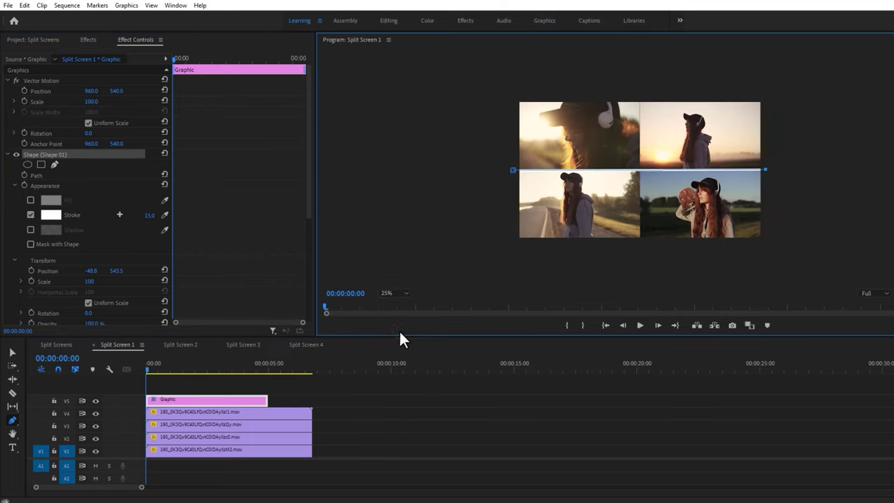
left_click(784, 165)
left_click(766, 91)
left_click(639, 95)
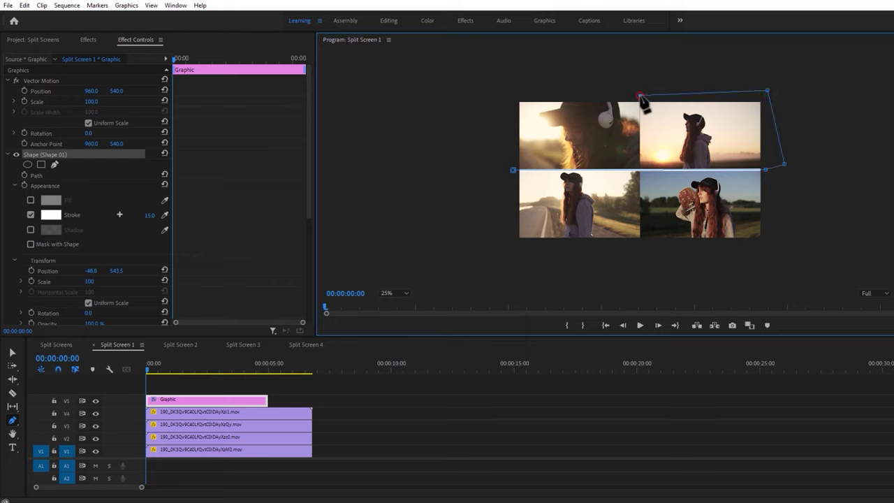
left_click(638, 244)
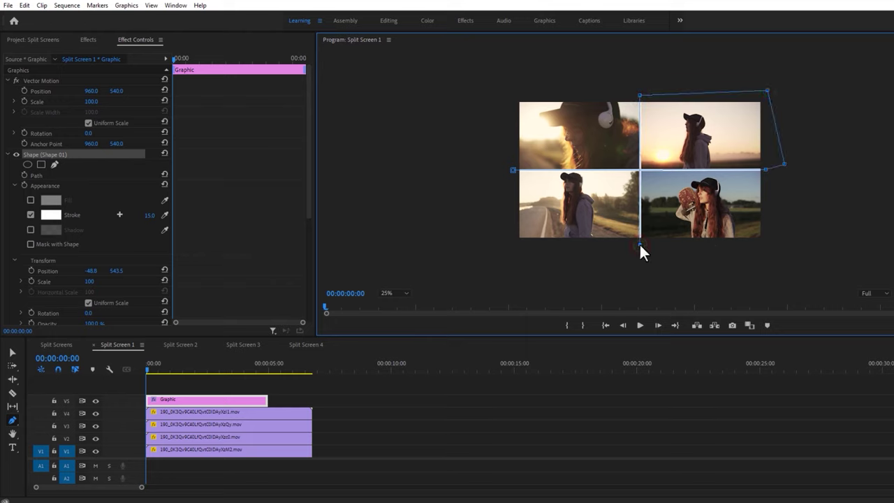
left_click(385, 293)
left_click(389, 302)
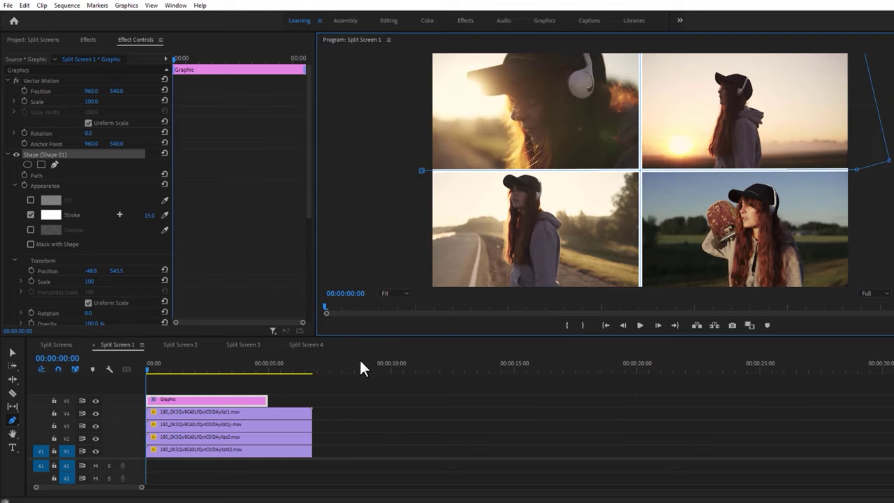
Trim the Graphic clip to the videos' length and play back the four-way split
key("v")
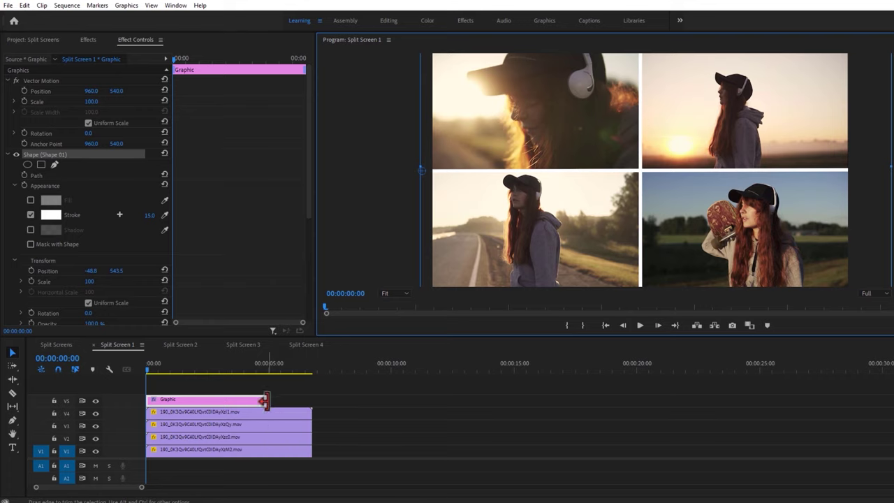
left_click_drag(266, 400, 311, 397)
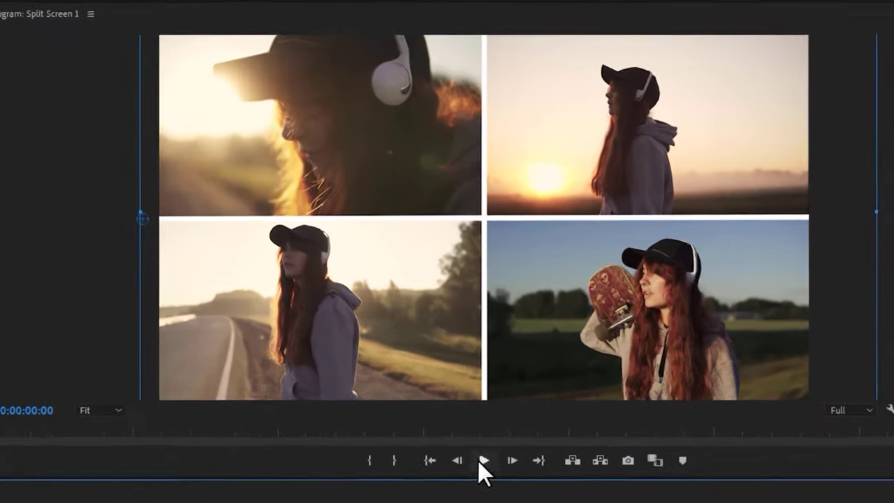
left_click(640, 326)
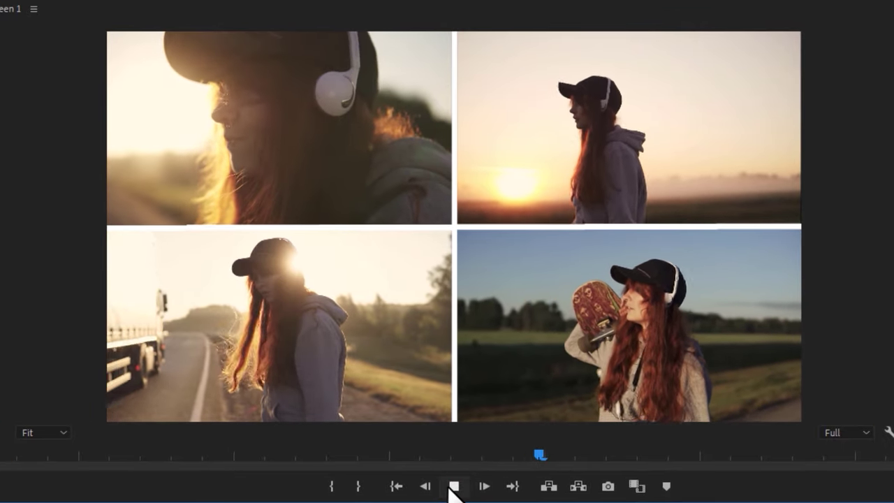
left_click(450, 487)
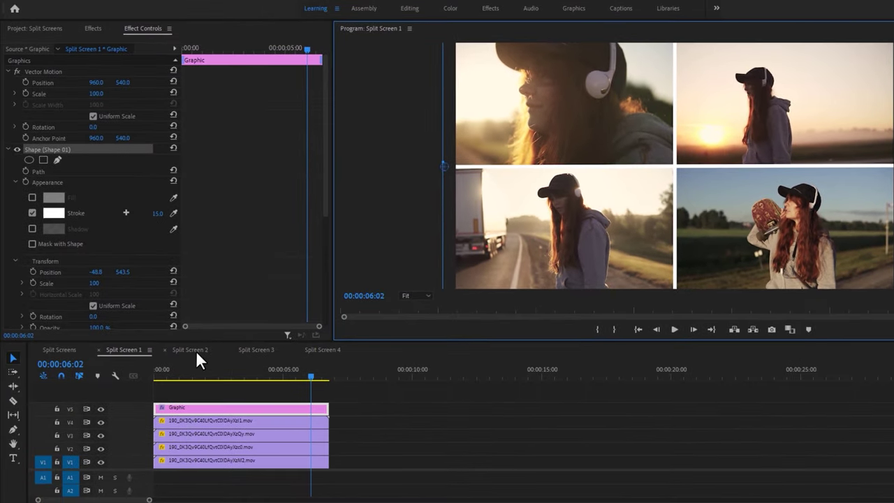
In Split Screen 2, enable V2 and V3 output and scale both clips to 50
left_click(107, 383)
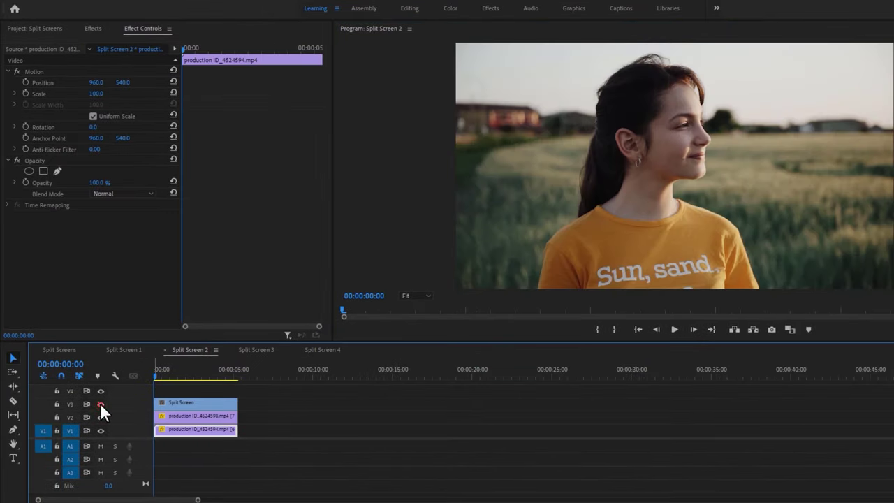
left_click(101, 403)
left_click(101, 417)
left_click(210, 403)
left_click(96, 93)
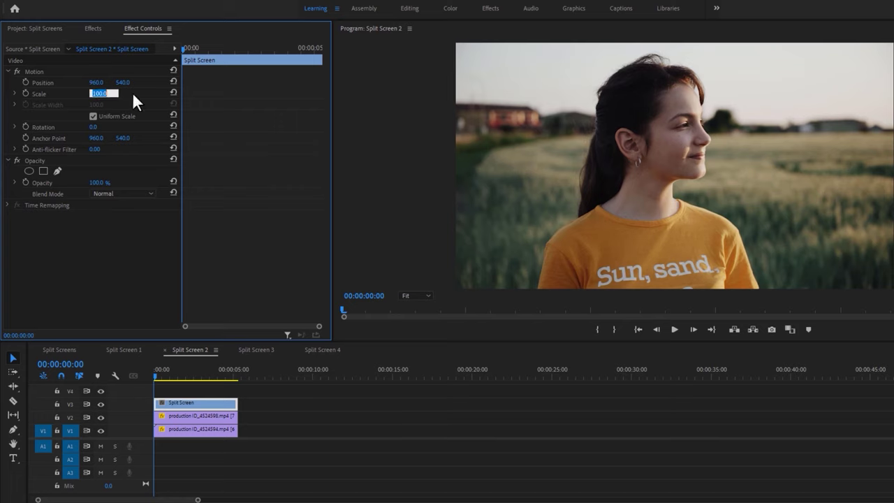
type("50")
key("Return")
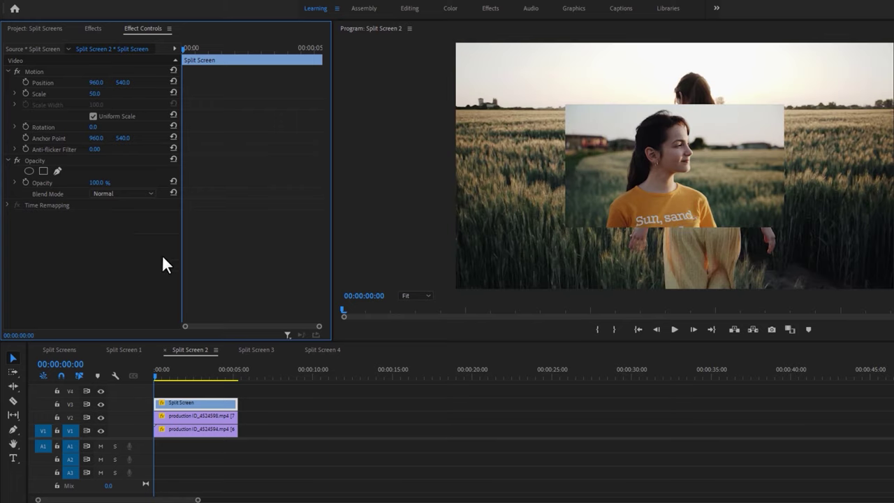
left_click(184, 416)
left_click(101, 94)
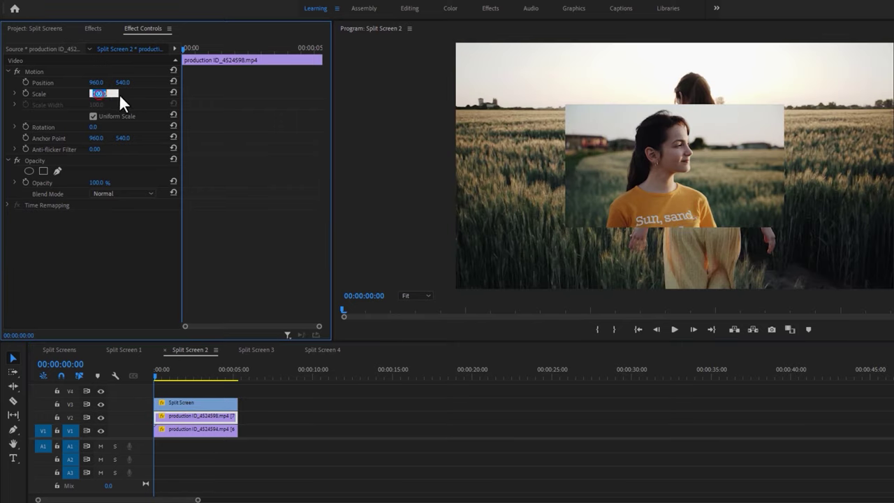
type("50")
key("Return")
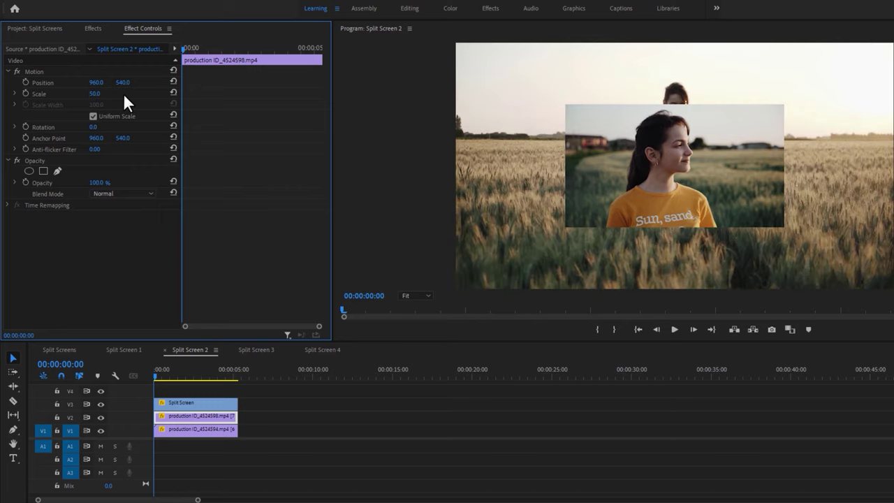
Position the V3 clip at 478/269 and the V2 clip at 478/821
left_click(200, 402)
left_click_drag(95, 82, 49, 82)
left_click_drag(123, 82, 88, 82)
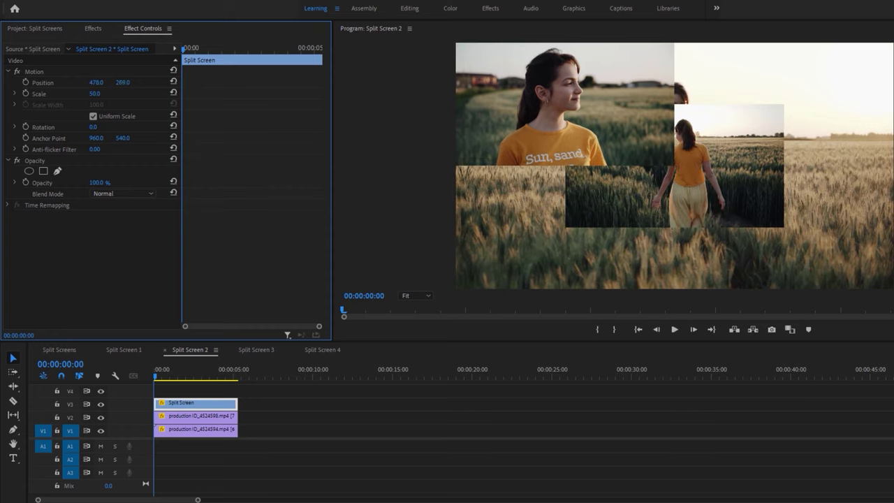
left_click(203, 416)
left_click_drag(98, 83, 69, 84)
left_click_drag(124, 84, 171, 83)
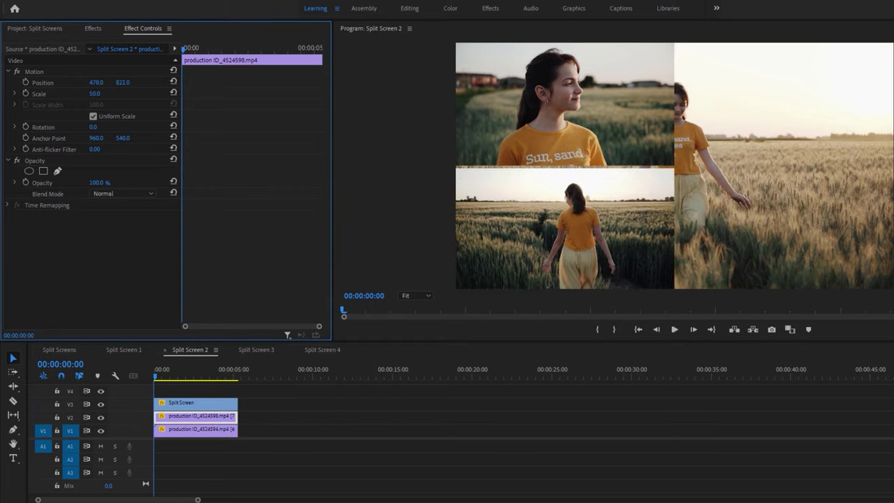
left_click(206, 431)
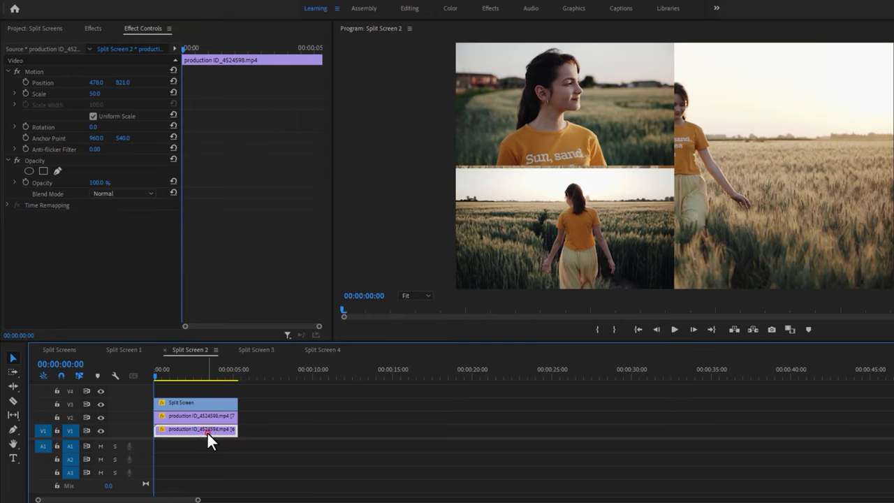
Apply the Crop effect to the V1 clip with Left and Right set to 25%
left_click(94, 27)
left_click(92, 41)
type("crop")
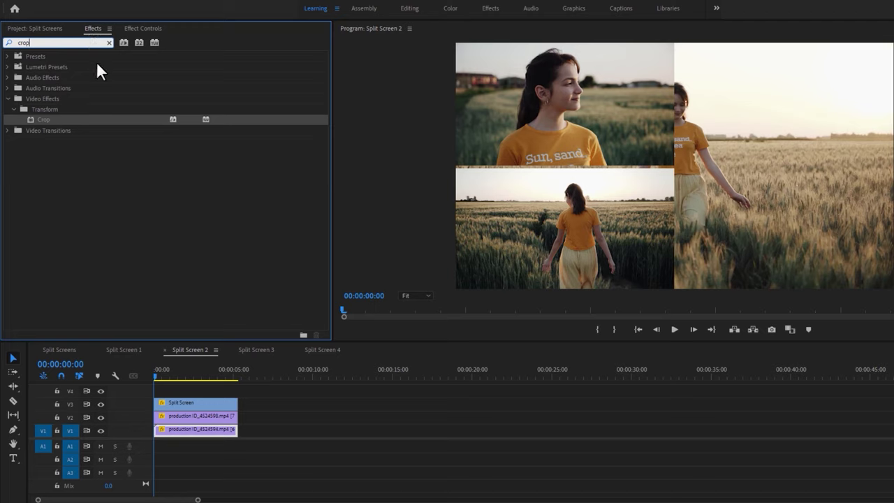
left_click_drag(68, 119, 181, 433)
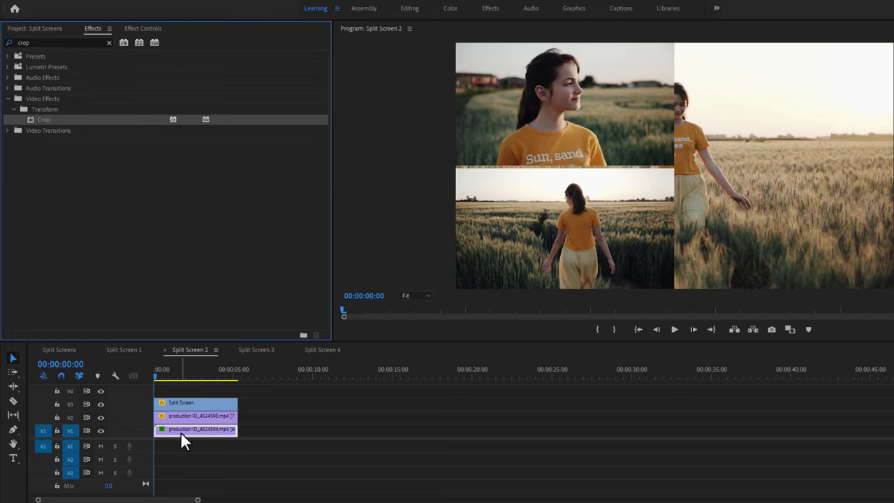
left_click(147, 29)
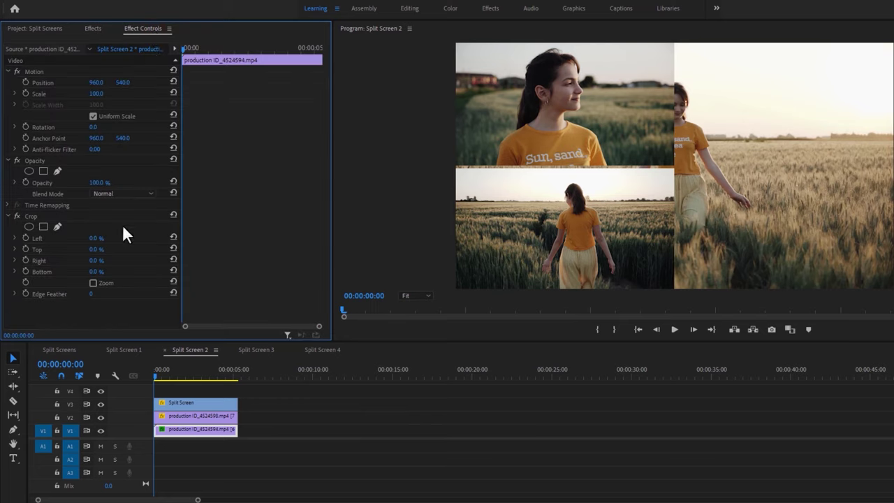
left_click(98, 239)
type("25")
key("Return")
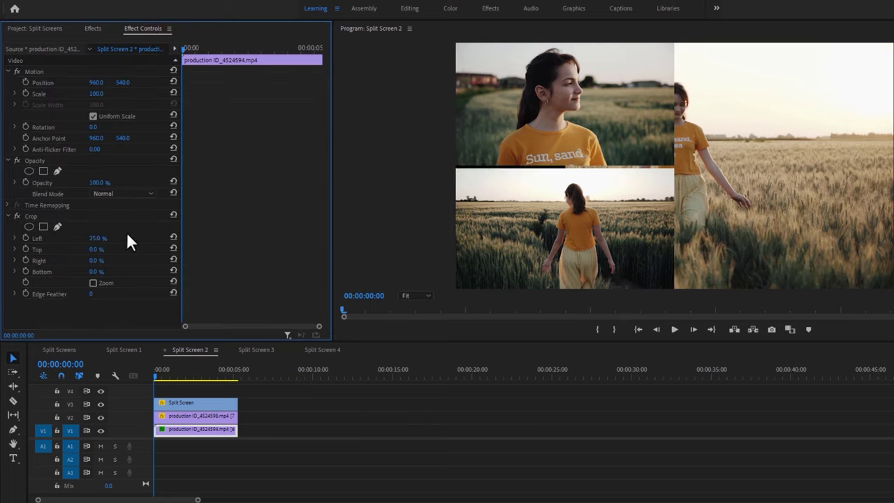
left_click(96, 260)
type("25")
key("Return")
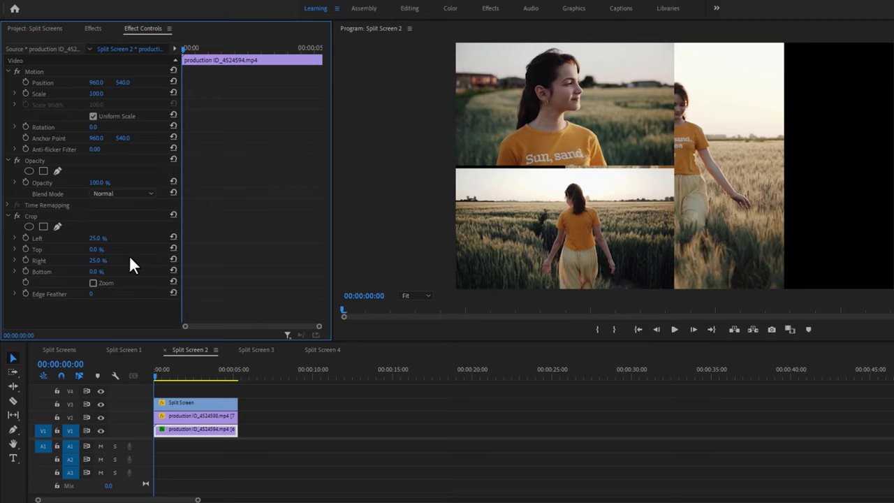
Move the cropped clip to X 1451, preview, and shift all three clips up to V2–V4
left_click_drag(95, 82, 438, 83)
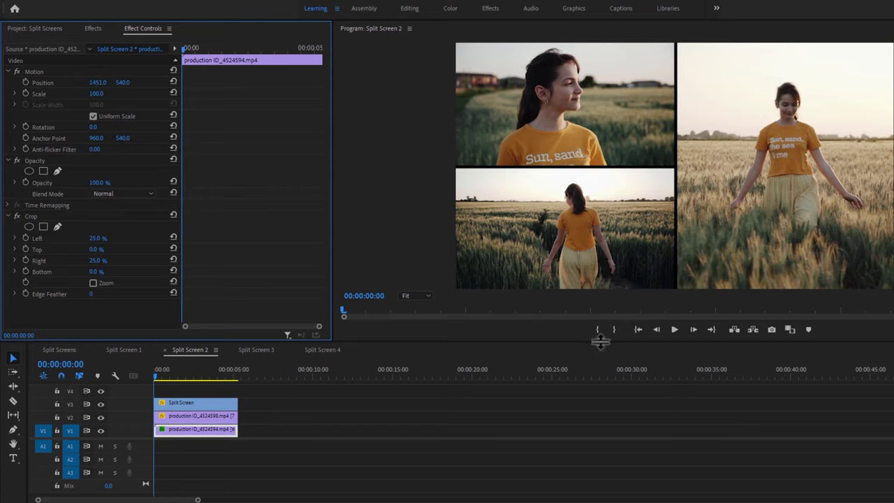
left_click(674, 332)
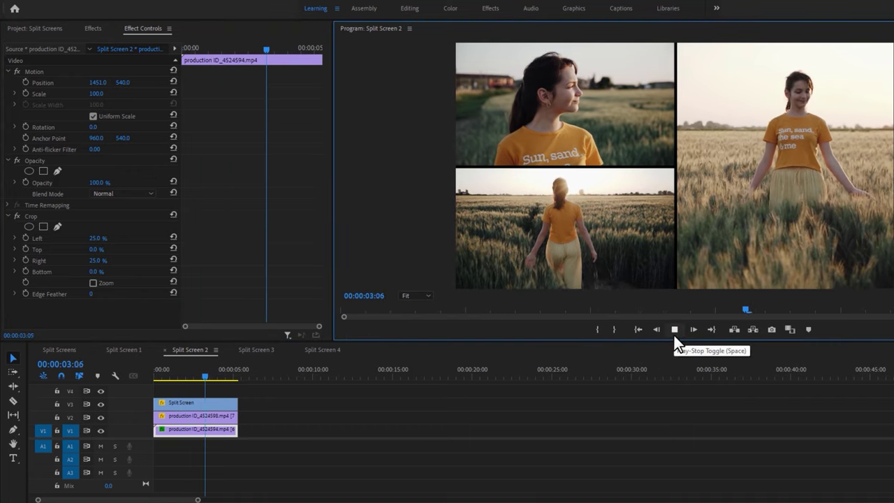
left_click(673, 333)
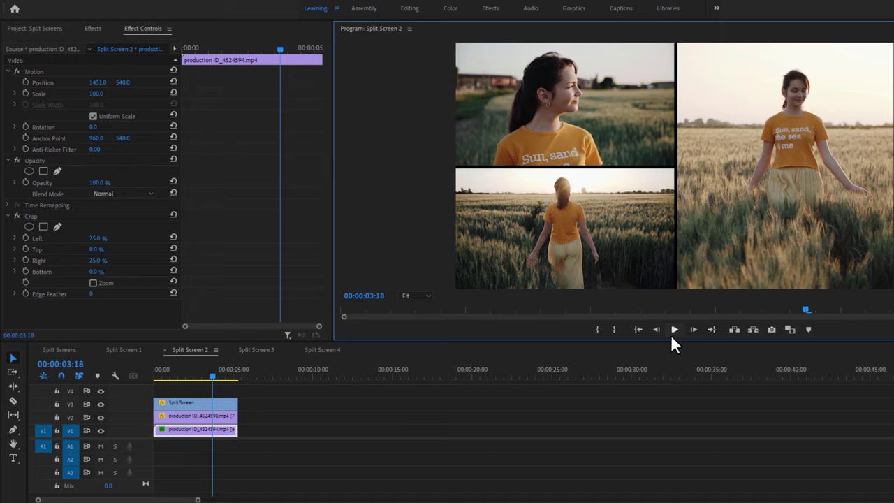
left_click_drag(194, 385, 199, 433)
left_click_drag(196, 402, 196, 395)
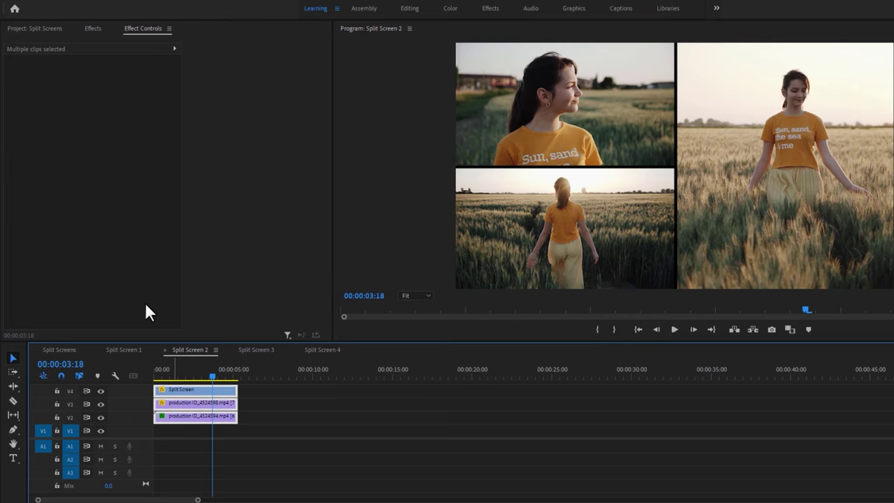
Create a white 1920x1080 Color Matte with the default name
left_click(56, 33)
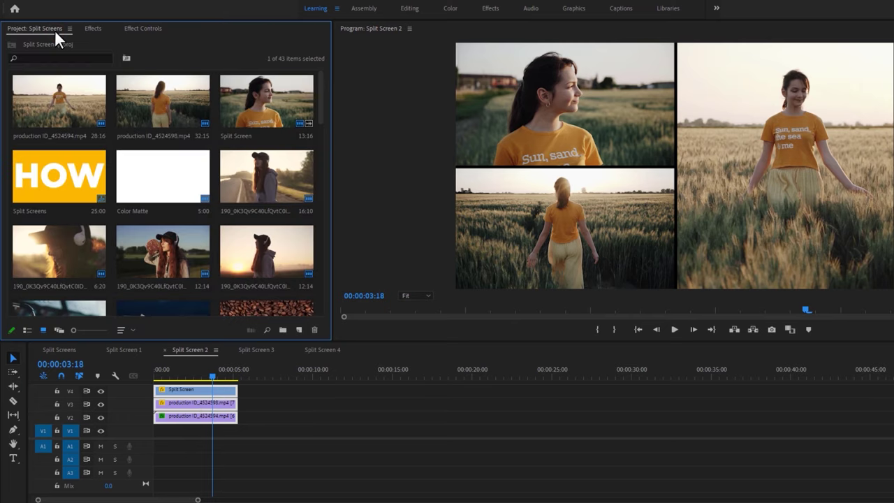
left_click(295, 327)
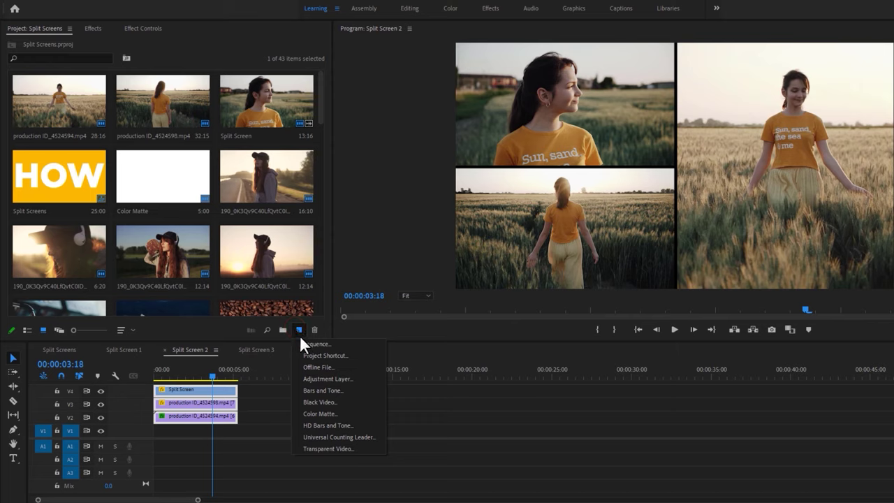
left_click(339, 413)
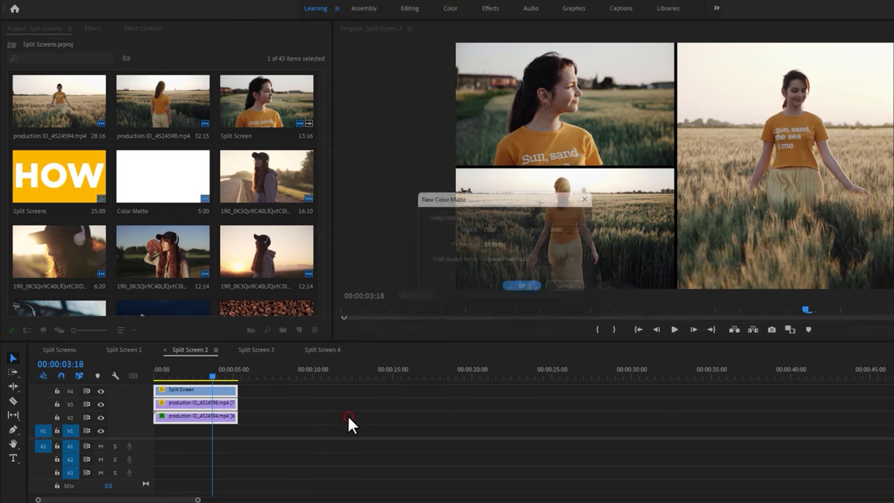
left_click(514, 292)
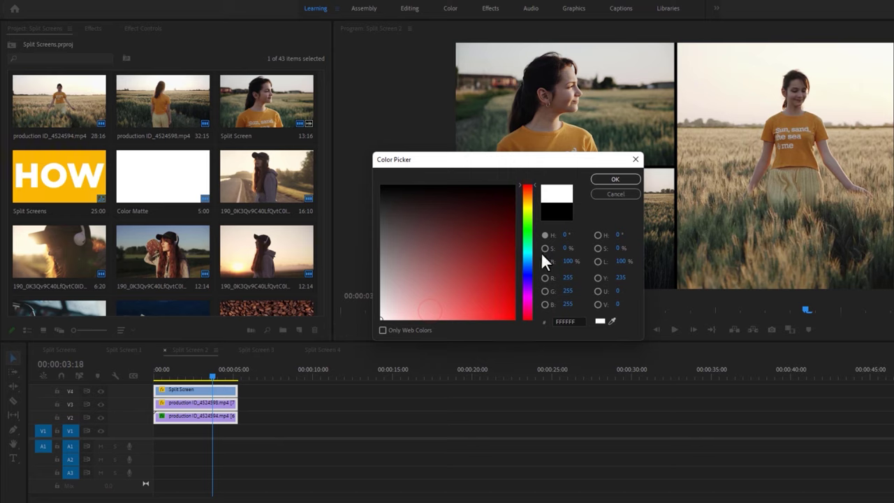
left_click(599, 180)
left_click(484, 269)
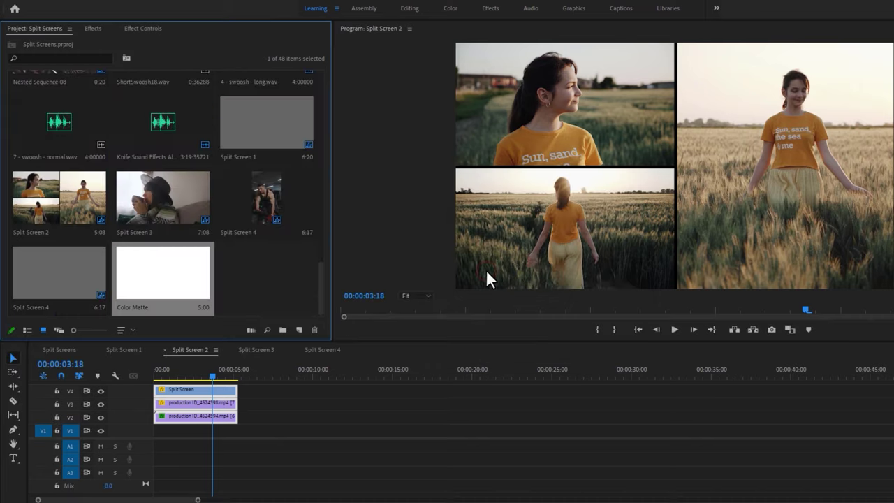
Place the Color Matte on V1, extend it to the clips' length, and play back
left_click_drag(168, 284, 174, 437)
left_click_drag(232, 430, 234, 431)
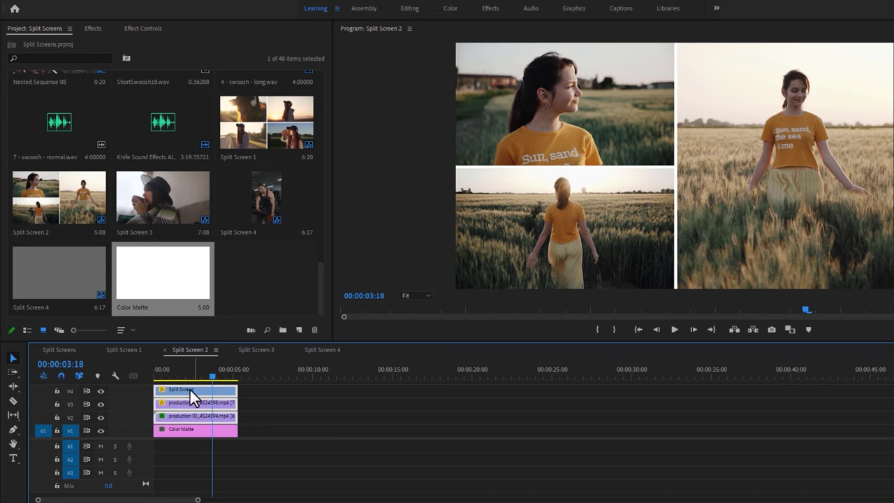
left_click(165, 374)
left_click(673, 328)
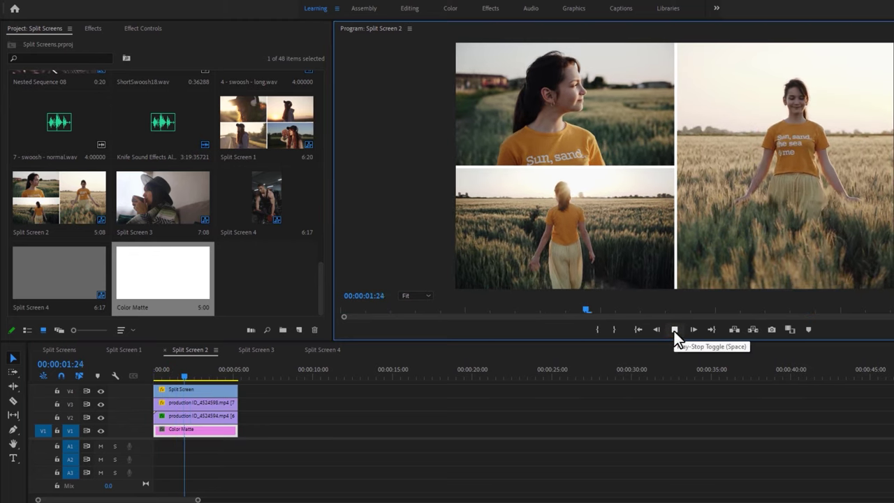
left_click(673, 330)
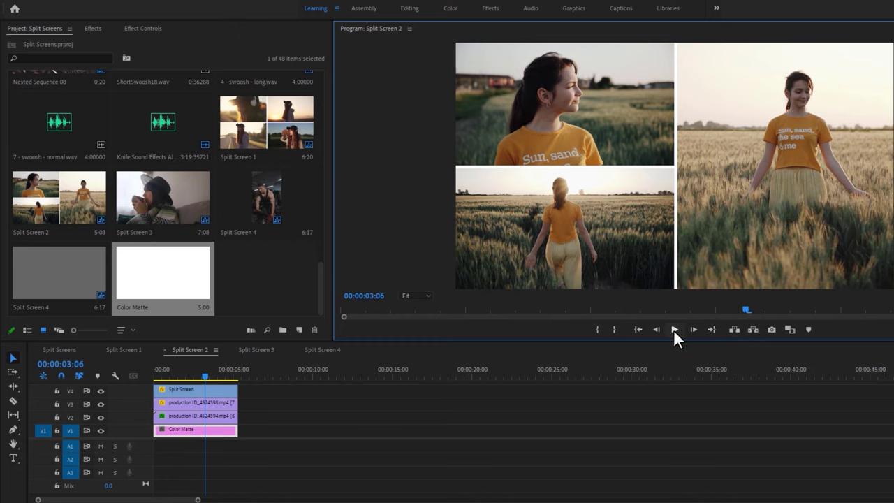
left_click(262, 349)
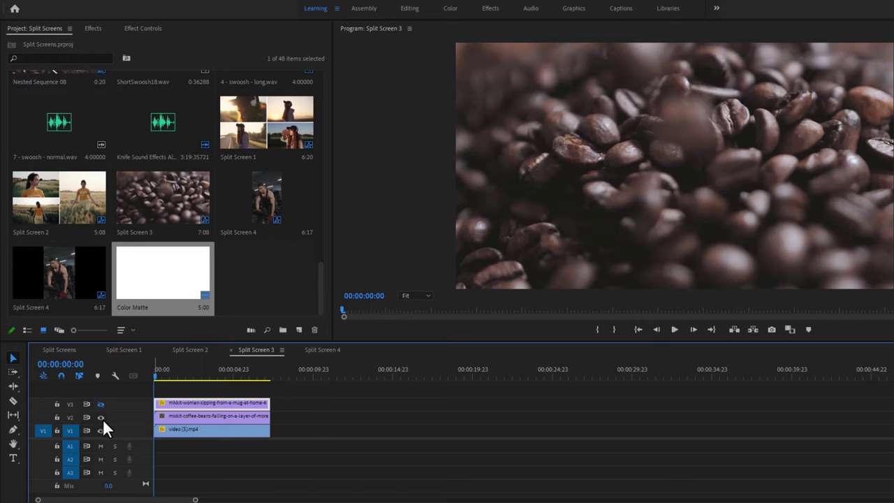
Apply the Radial Wipe effect to the woman-with-mug clip on V3
left_click(101, 418)
left_click(101, 418)
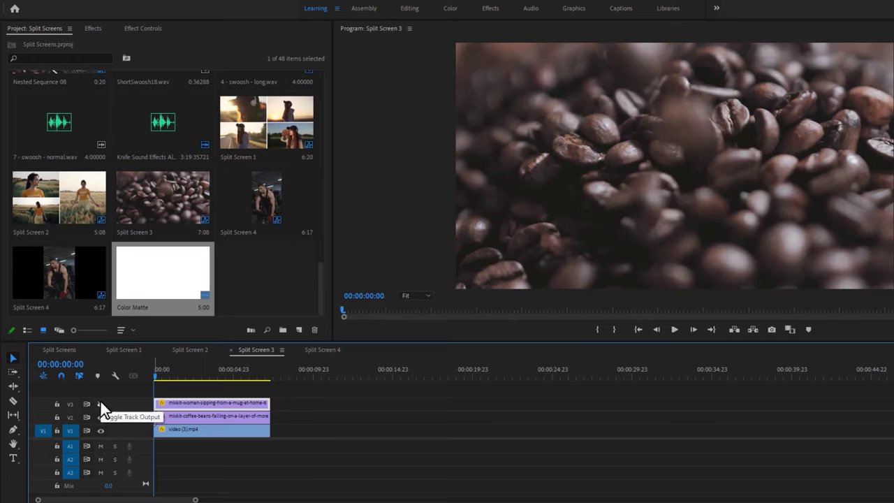
left_click(100, 403)
left_click(101, 29)
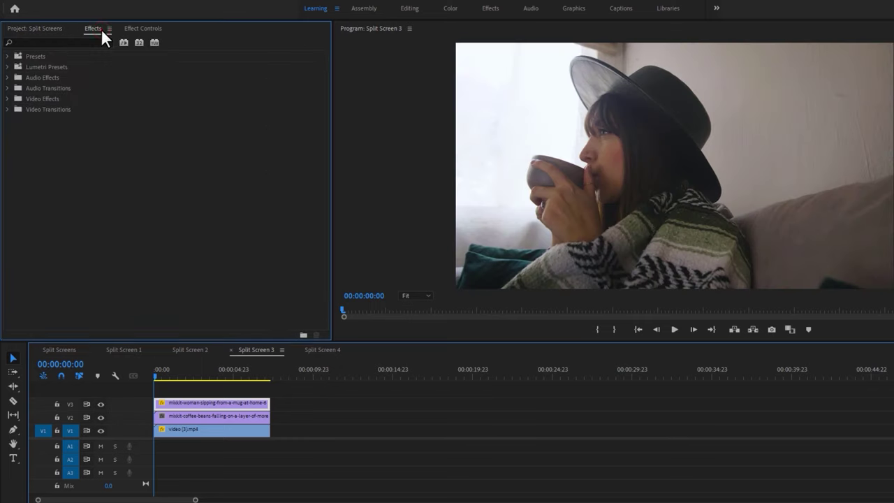
left_click(99, 42)
type("radial")
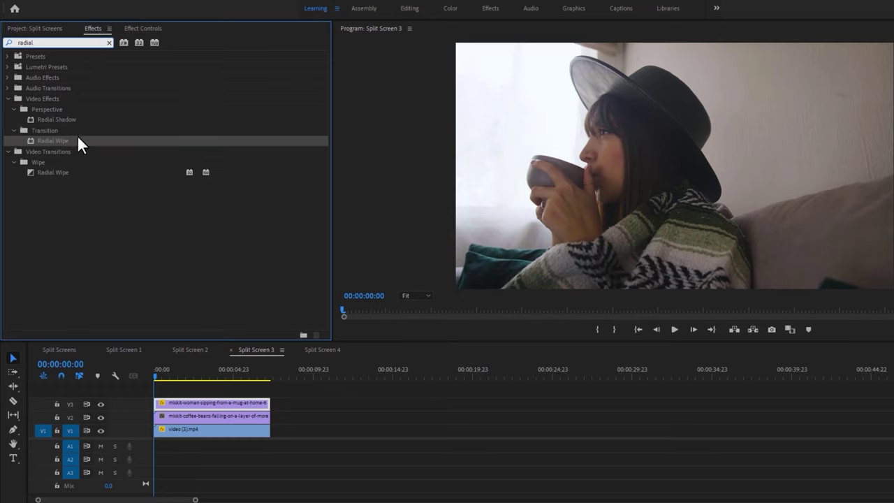
left_click_drag(77, 139, 182, 403)
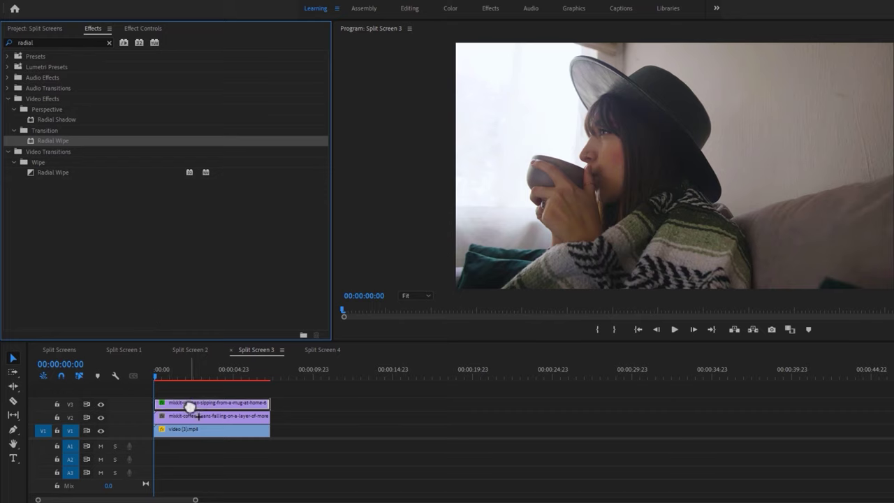
Set the first Radial Wipe to 50% completion, 130° start angle, centre X about 268
left_click(143, 28)
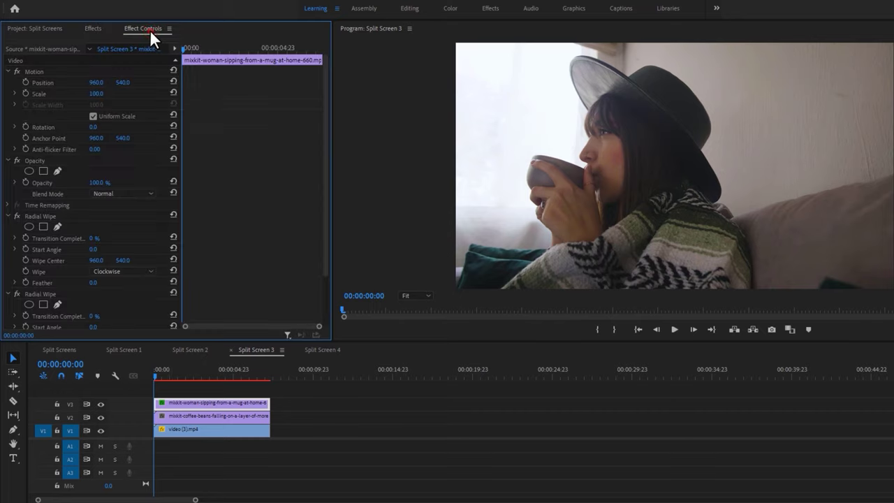
left_click(79, 214)
left_click(96, 238)
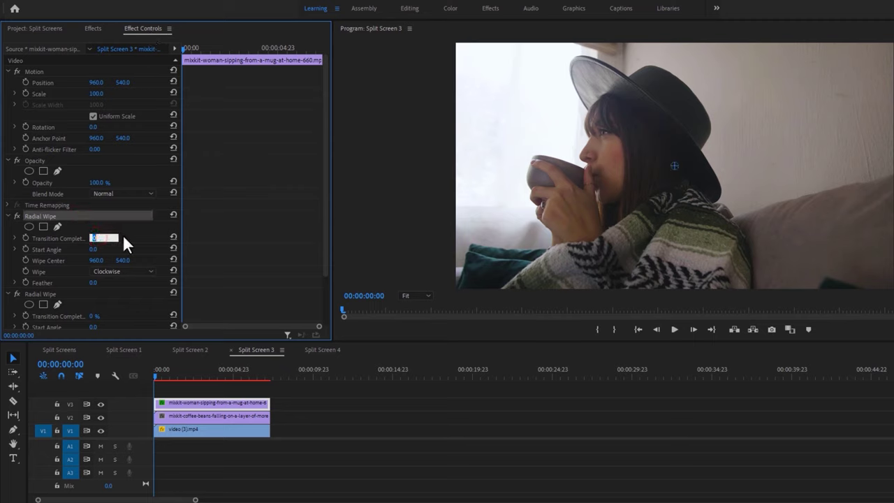
type("50")
key("Return")
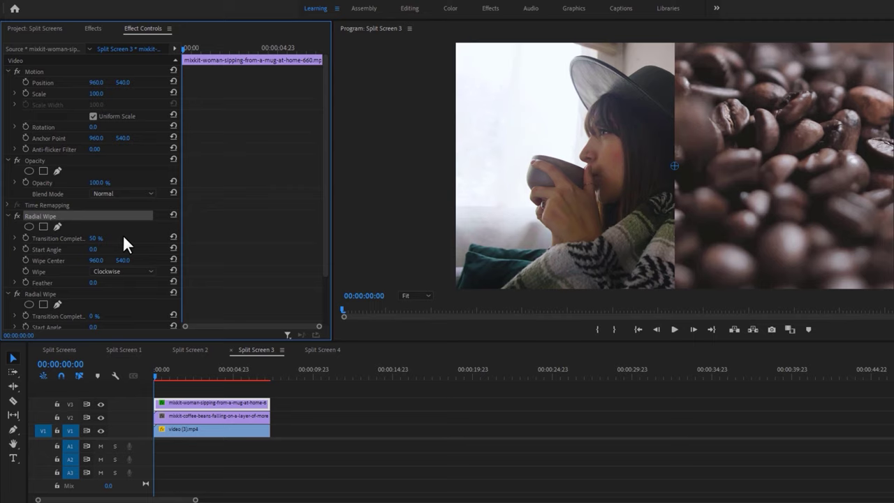
left_click(96, 250)
type("130")
key("Return")
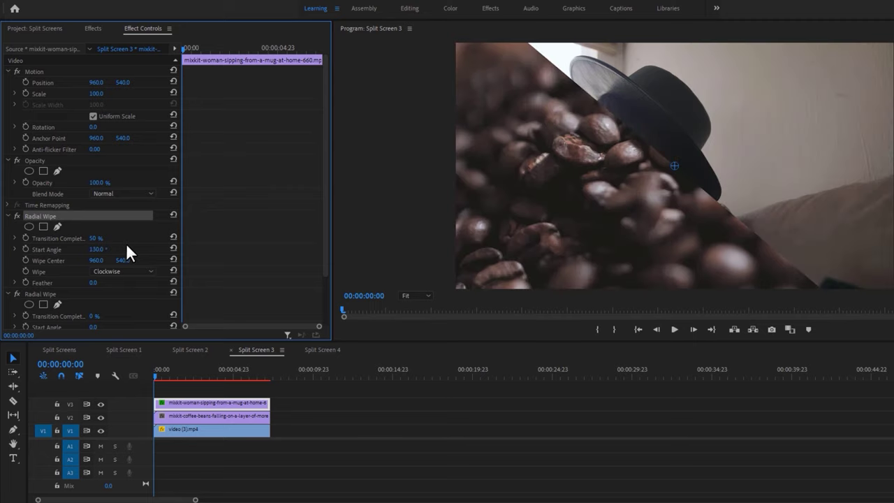
left_click(96, 260)
type("801")
key("Return")
left_click_drag(96, 259, 14, 260)
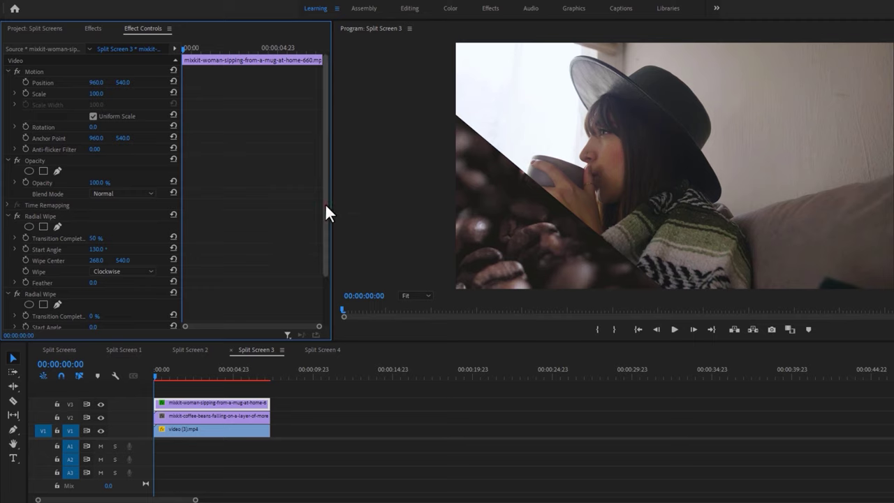
Set the second Radial Wipe to 50% completion, -50° start angle, centre X 1417
left_click_drag(325, 204, 324, 285)
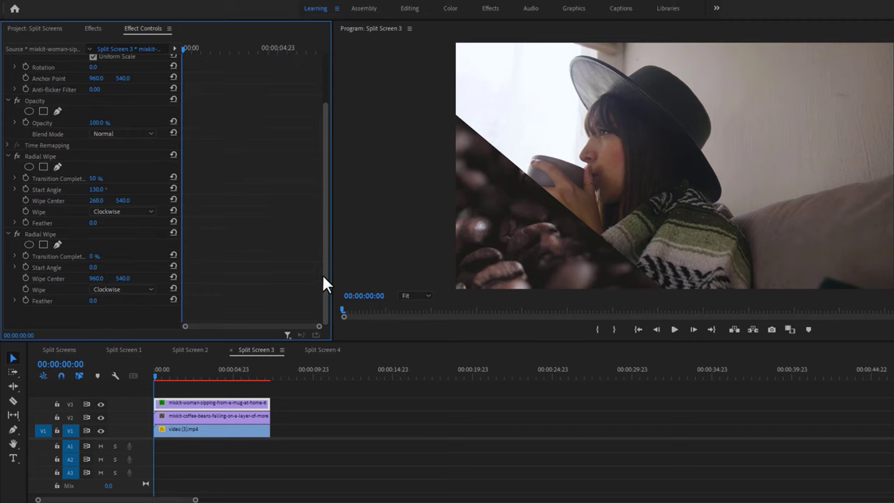
left_click(95, 257)
type("50")
key("Return")
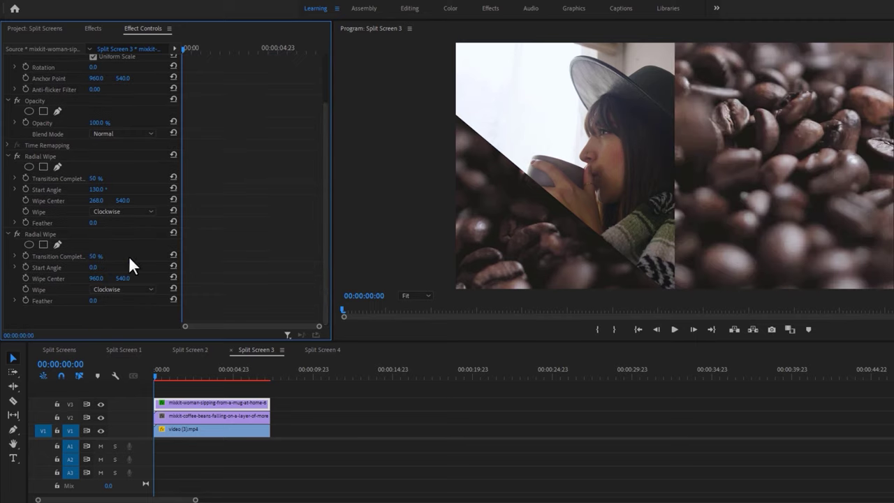
left_click(96, 268)
type("-50")
key("Return")
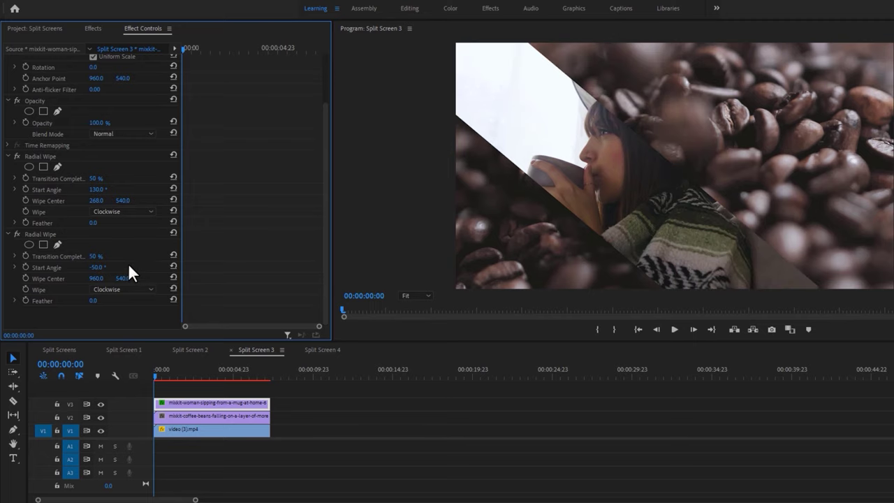
left_click_drag(94, 279, 189, 278)
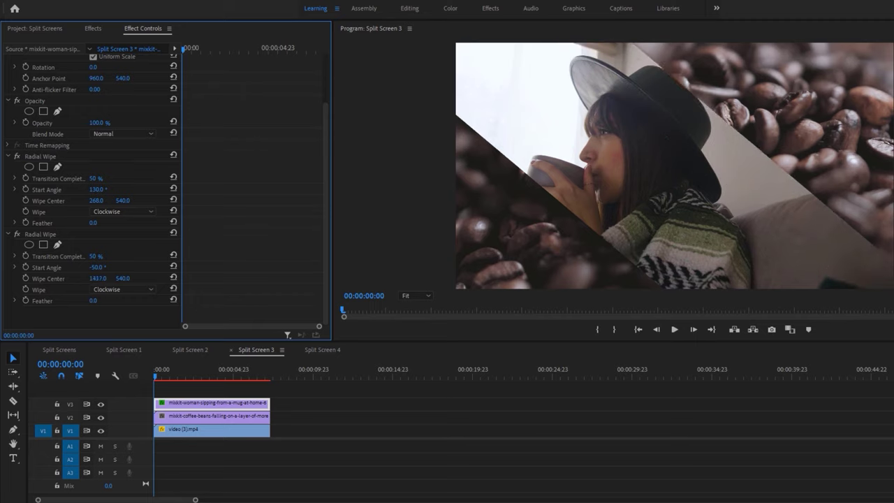
left_click(185, 419)
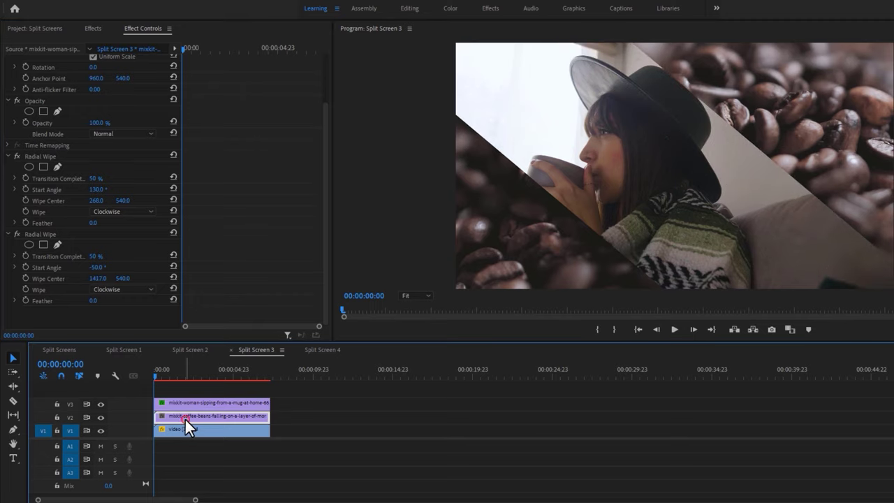
Scale the coffee beans clip to 75 and move it to X 701, Y 725
left_click(98, 94)
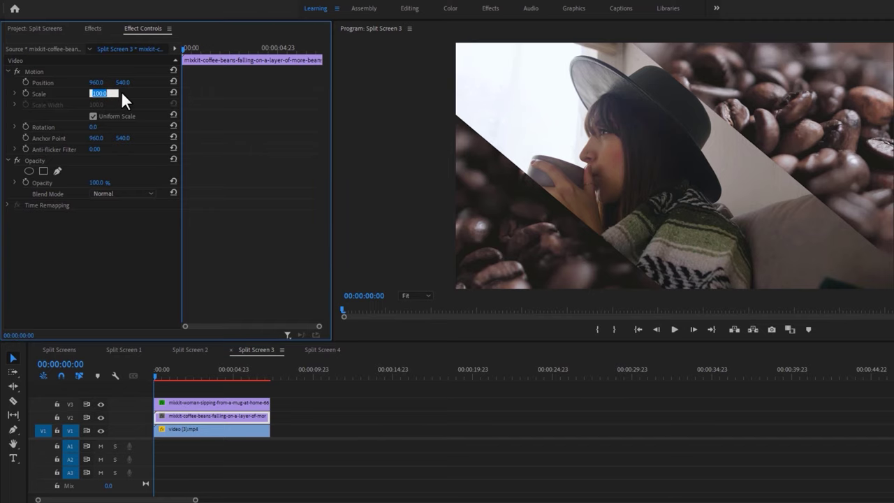
type("75")
key("Return")
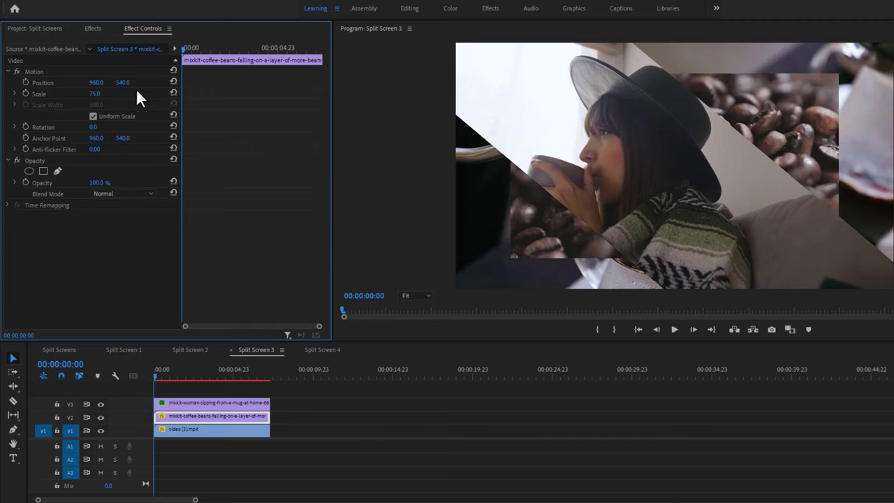
left_click_drag(95, 83, 63, 83)
left_click_drag(121, 83, 49, 82)
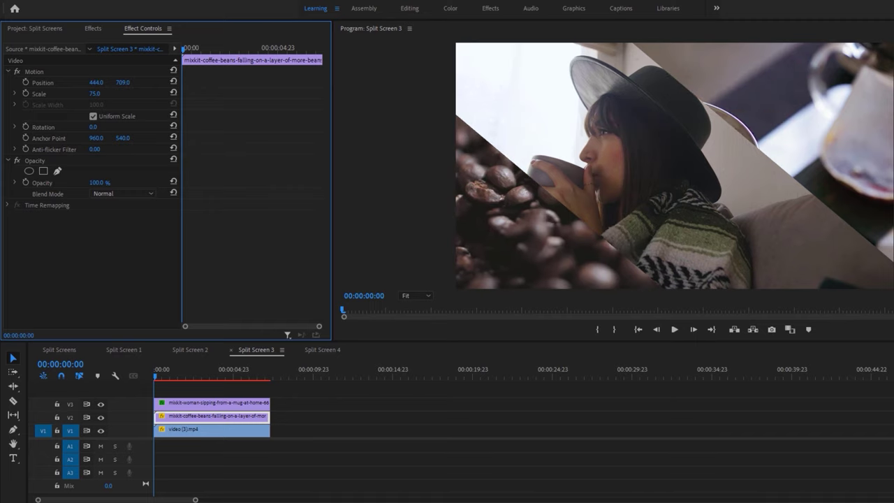
Move the V1 video (3).mp4 clip to position 1568, 413 in the upper-right panel
left_click(221, 430)
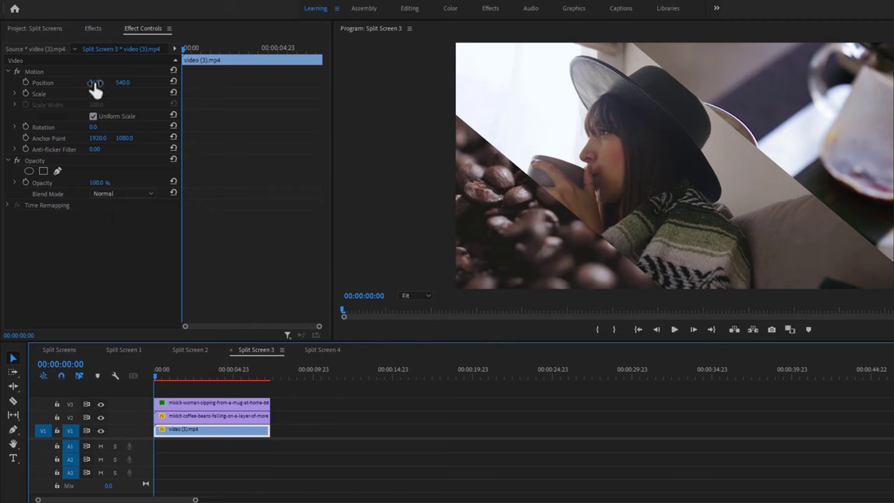
mouse_move(96, 82)
left_mouse_down()
mouse_move(164, 82)
mouse_move(87, 83)
left_mouse_up()
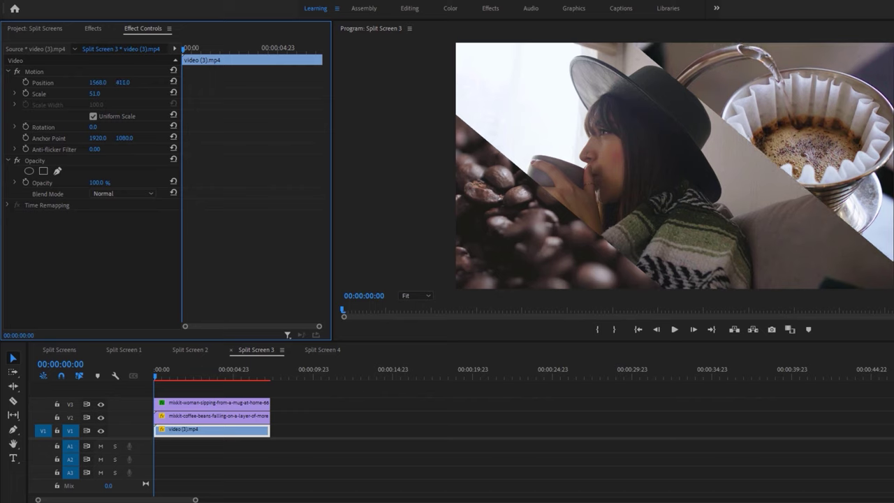
left_click_drag(123, 82, 124, 83)
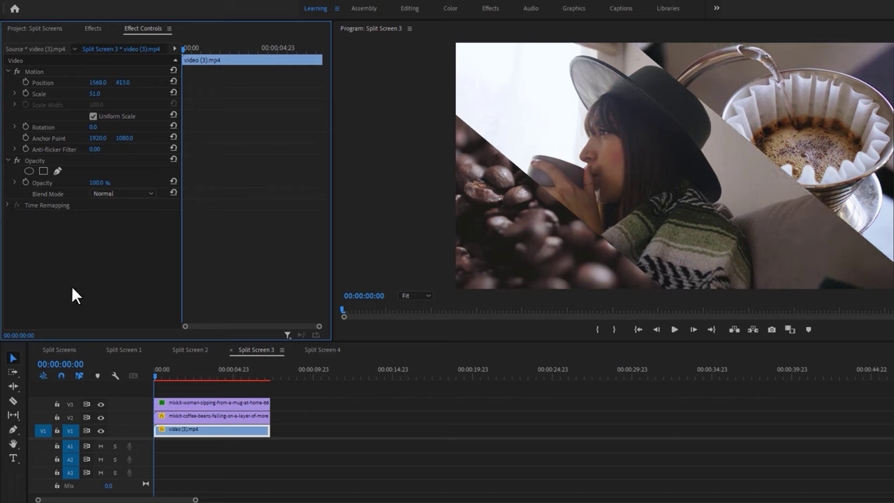
left_click(12, 430)
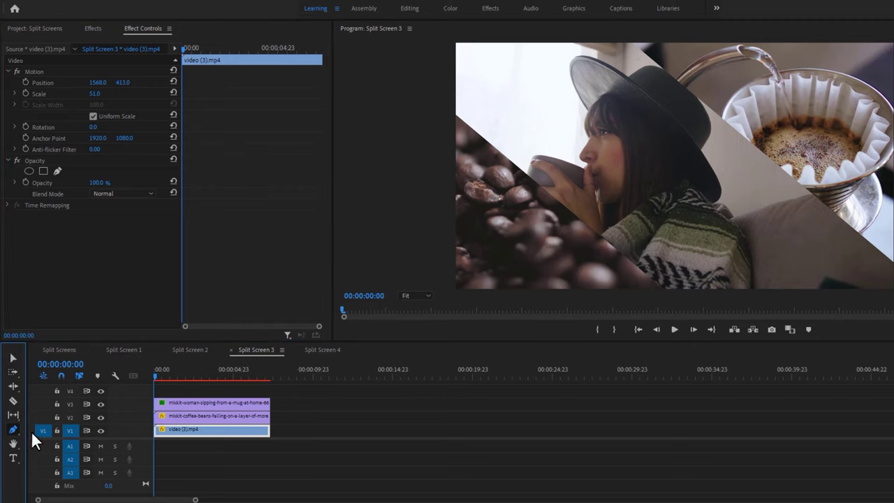
At 25% preview zoom, pen-draw a closed shape forming two diagonal dividers across the frame
left_click(421, 296)
left_click(423, 328)
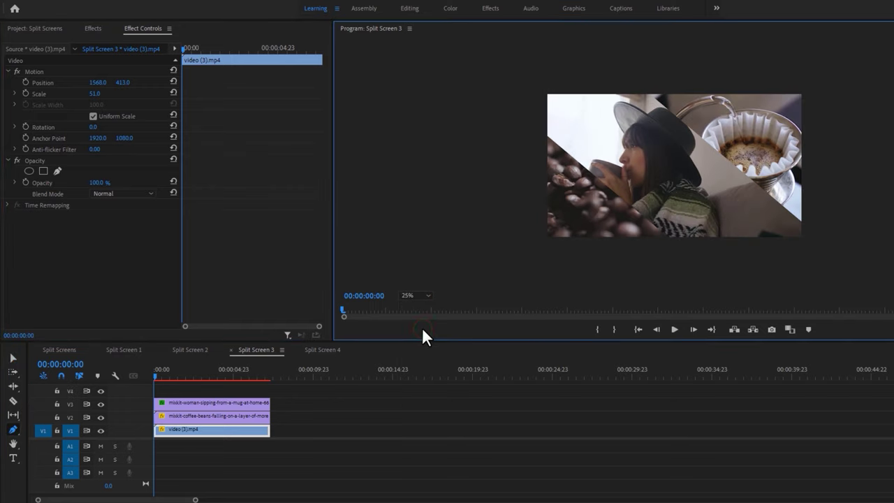
left_click(544, 135)
left_click(670, 241)
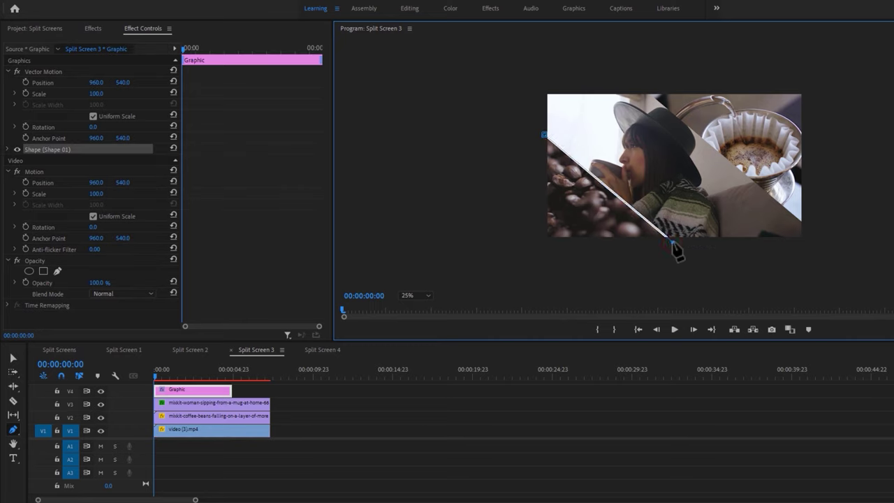
left_click(809, 242)
left_click(804, 222)
left_click(640, 89)
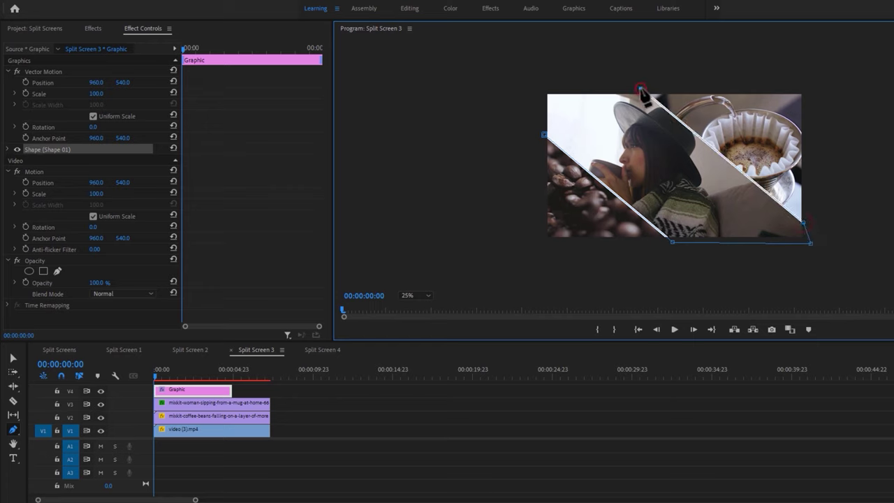
left_click(537, 83)
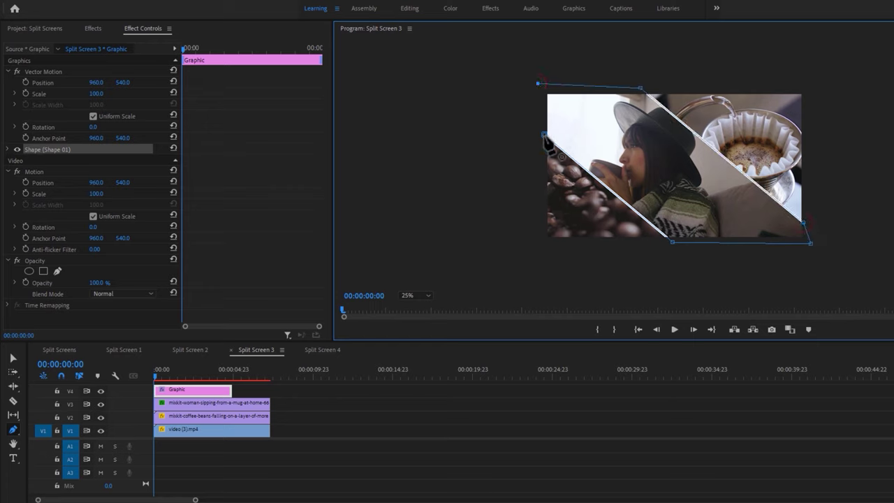
left_click(544, 135)
Return the preview to Fit, extend the Graphic clip to the videos' length, and play back
left_click(421, 294)
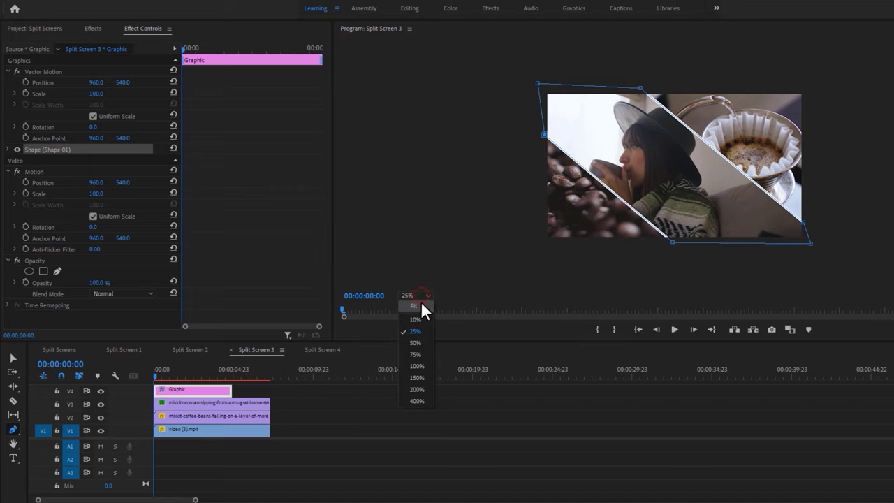
left_click(420, 302)
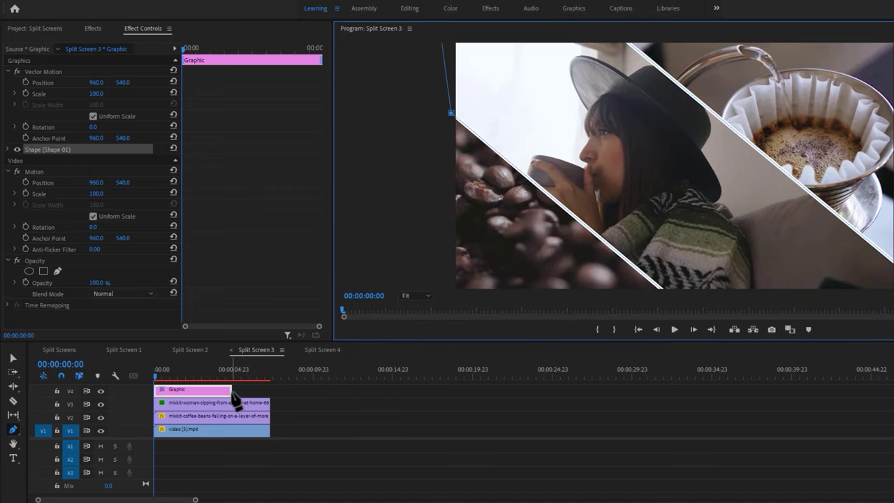
left_click_drag(231, 389, 270, 391)
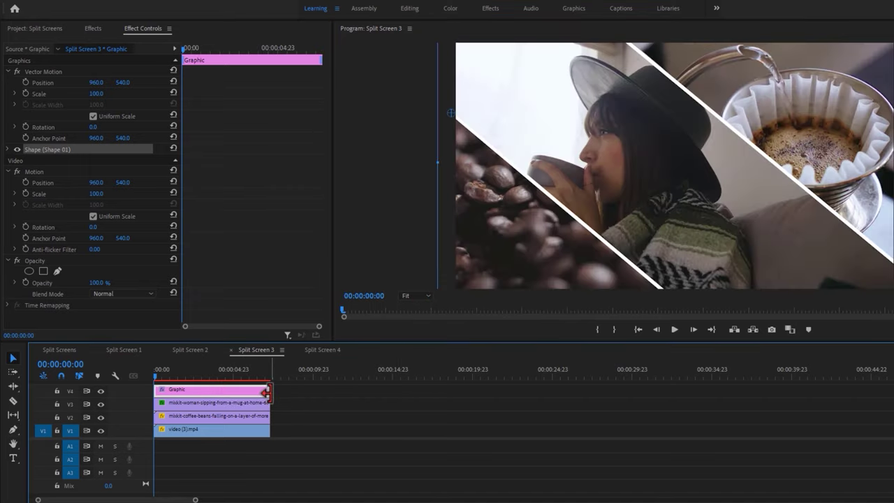
left_click(675, 330)
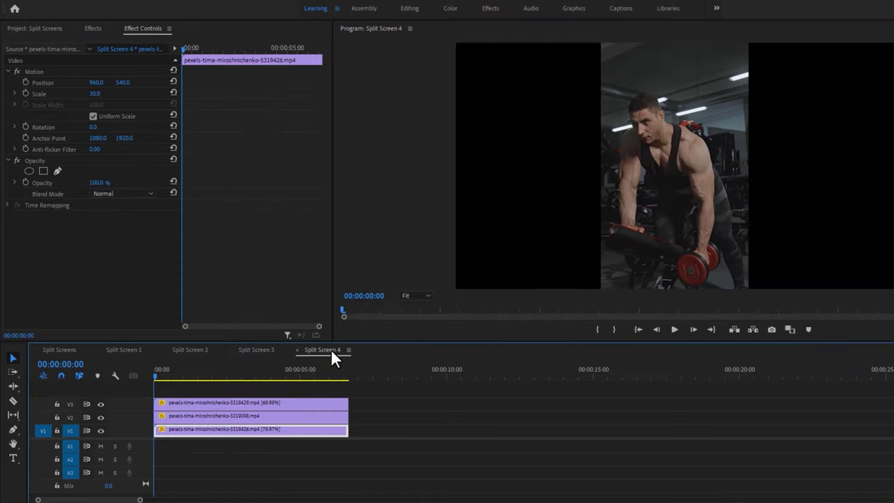
Hide and re-show tracks V3 and V2 to inspect the clips underneath
left_click(101, 404)
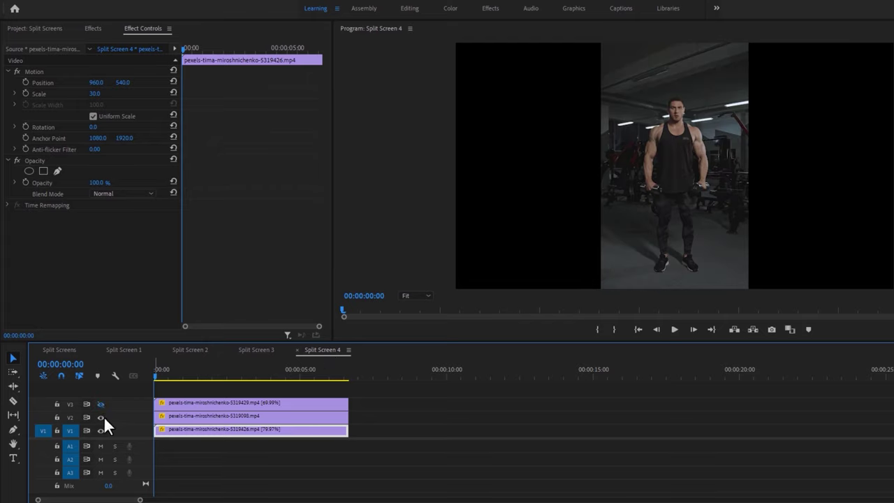
left_click(101, 417)
left_click(102, 416)
left_click(102, 405)
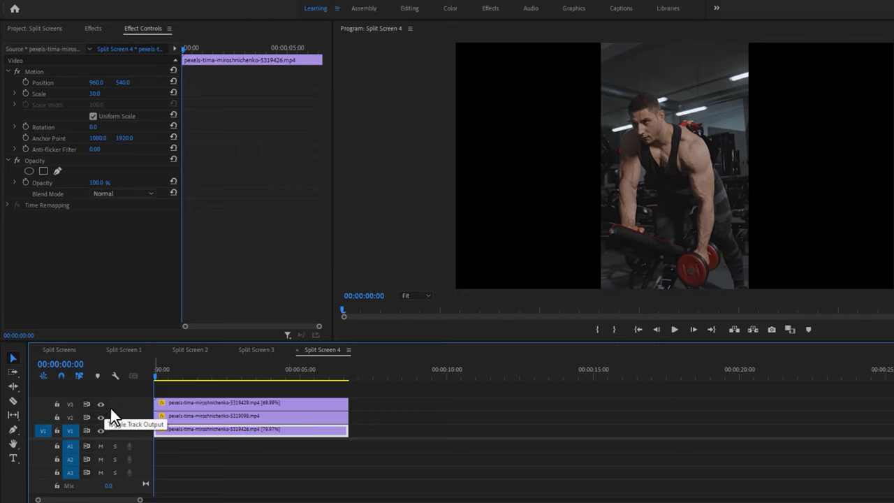
Shift the V3 clip to the left third and V1 to the right, then raise all three one track
left_click(232, 403)
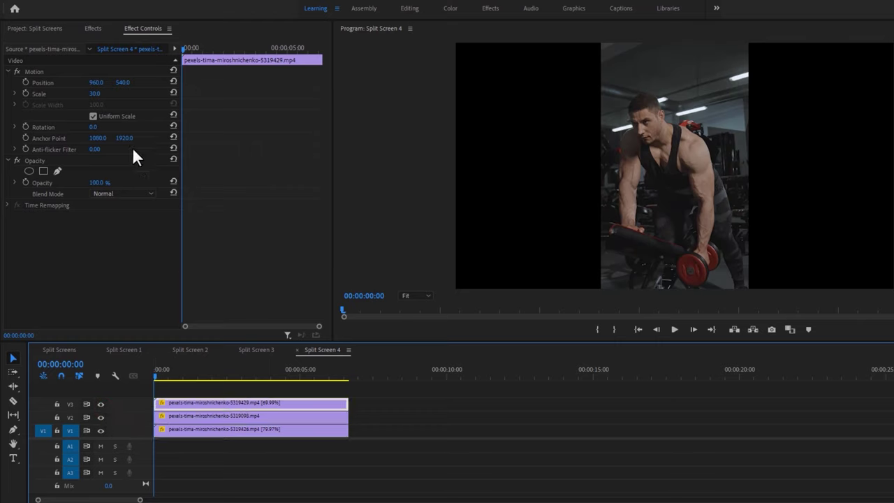
left_click_drag(96, 83, 9, 82)
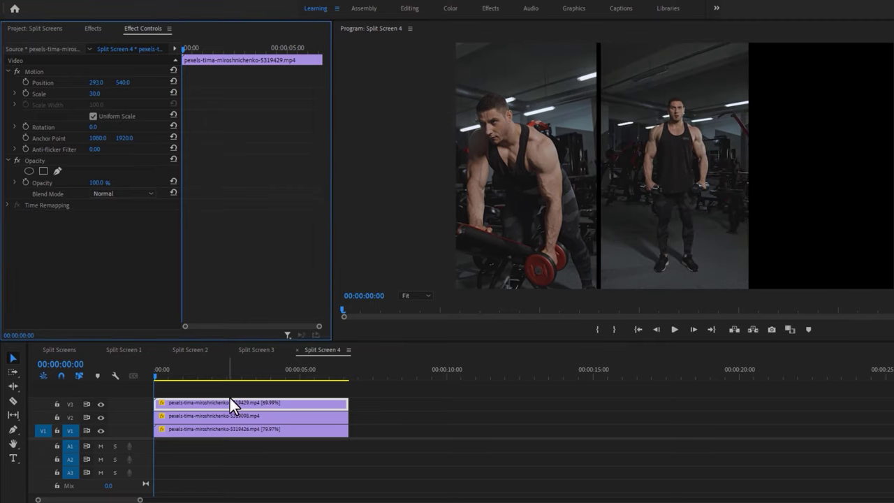
left_click(238, 427)
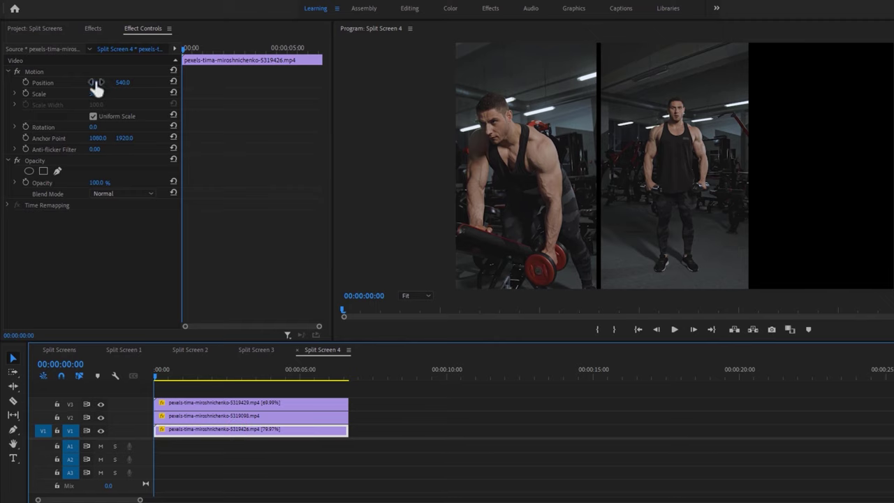
left_click_drag(94, 82, 181, 82)
mouse_move(202, 393)
left_mouse_down()
mouse_move(207, 428)
mouse_move(208, 394)
left_mouse_up()
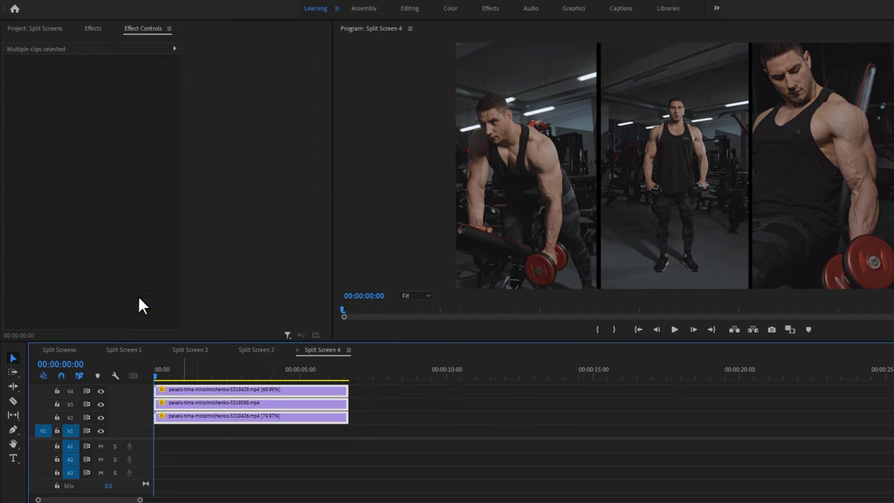
Create a cyan 59FFF9 Color Matte in the Project bin and place it on V1 beneath the clips
left_click(55, 29)
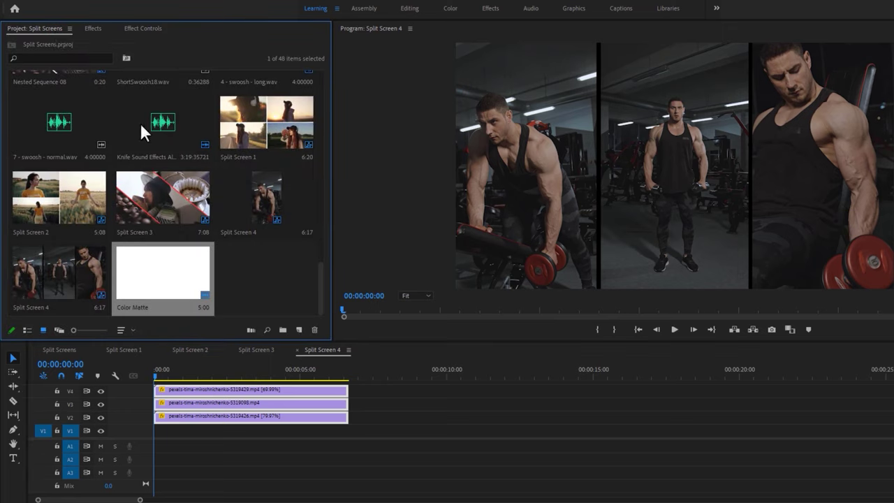
left_click(296, 328)
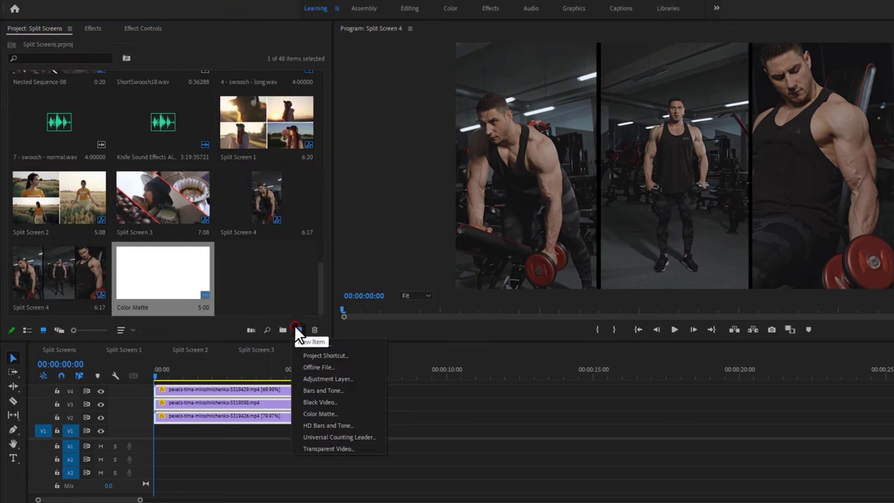
left_click(334, 415)
left_click(527, 288)
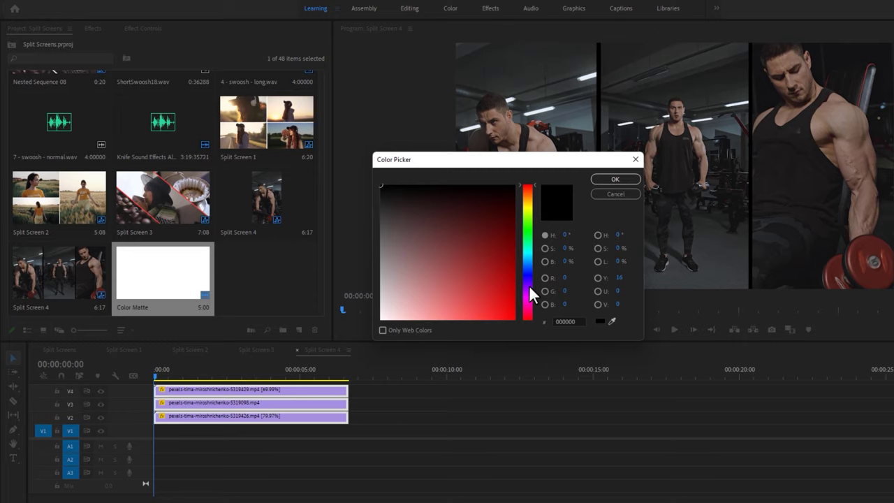
left_click(524, 251)
left_click(466, 319)
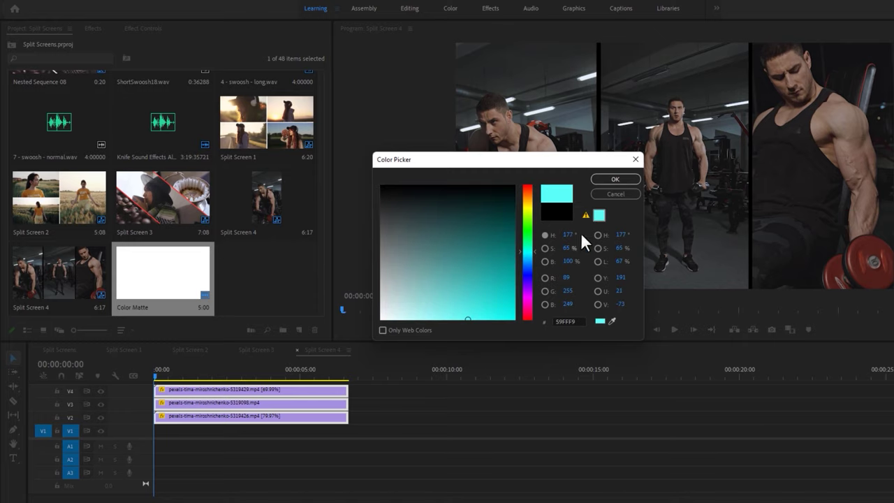
left_click(606, 180)
left_click(499, 267)
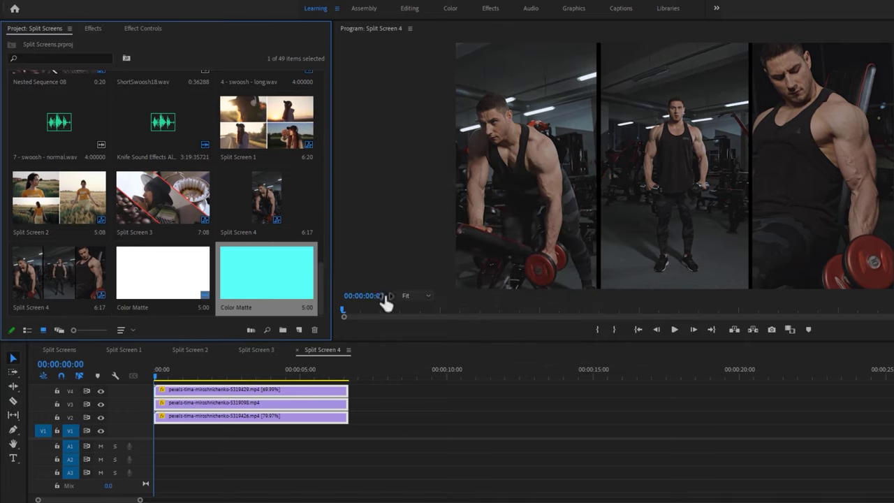
left_click_drag(263, 279, 189, 430)
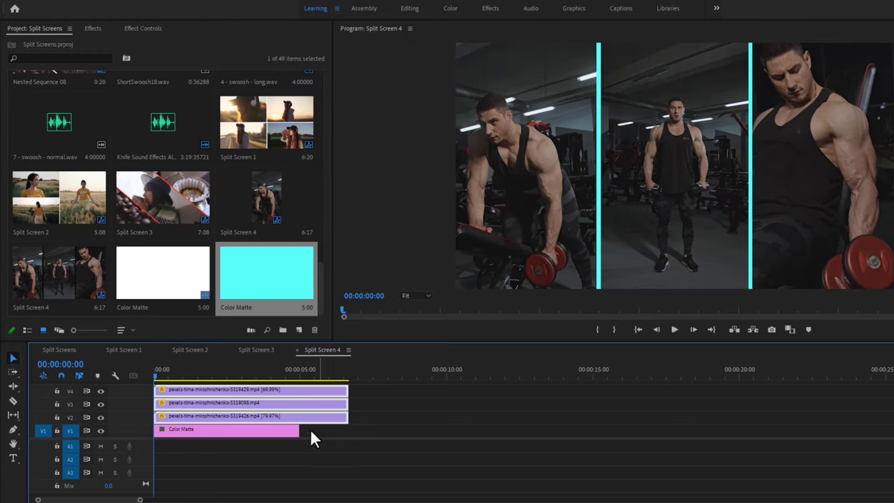